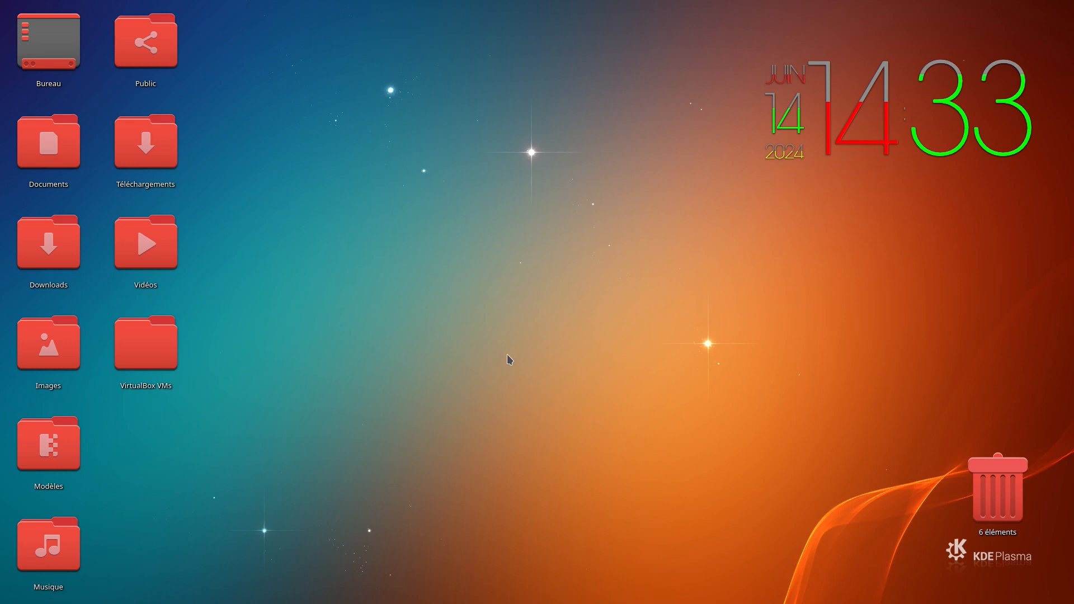
- Search Google for ventoy in Chrome and open the Ventoy download page
mouse_move(402, 602)
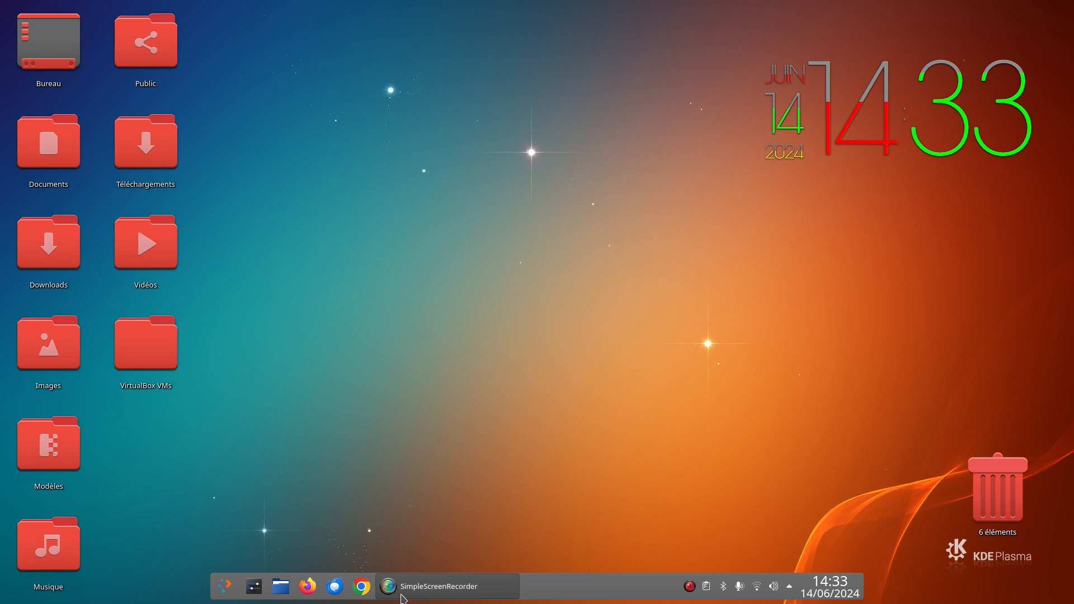
click(361, 587)
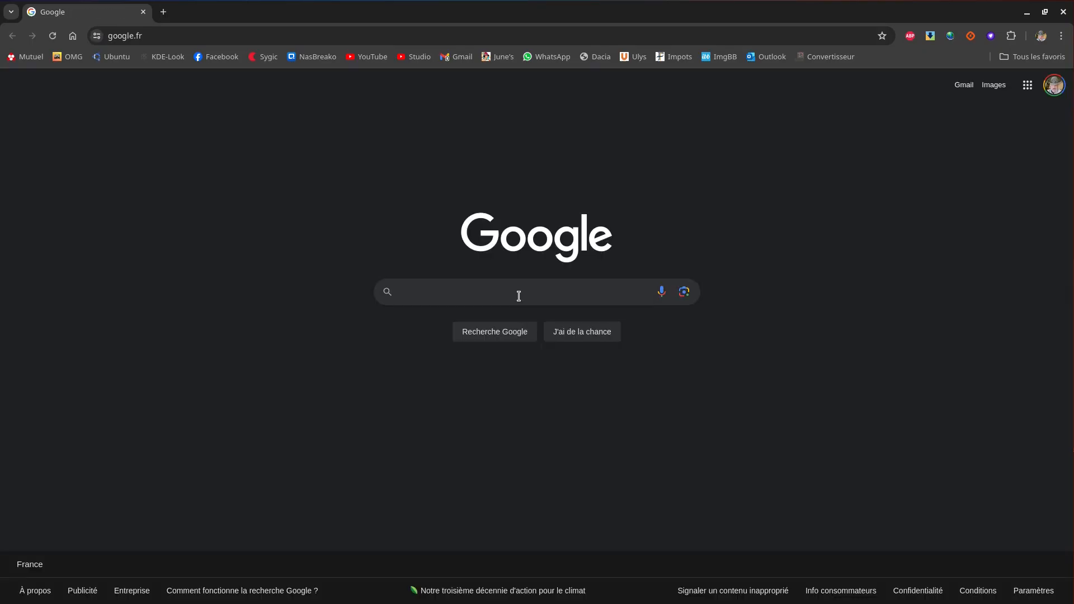
click(518, 299)
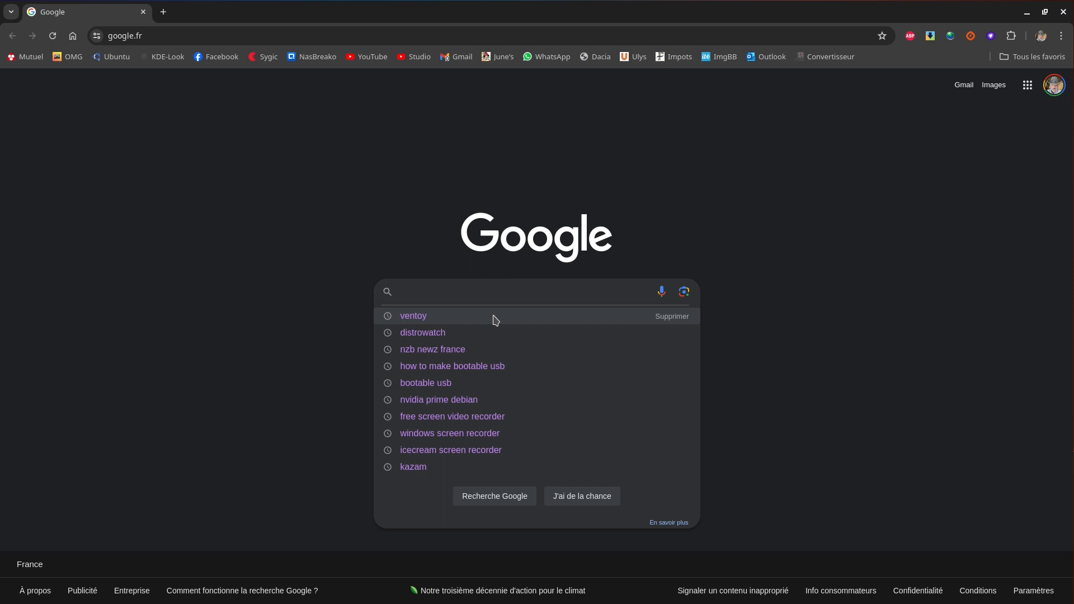
click(490, 316)
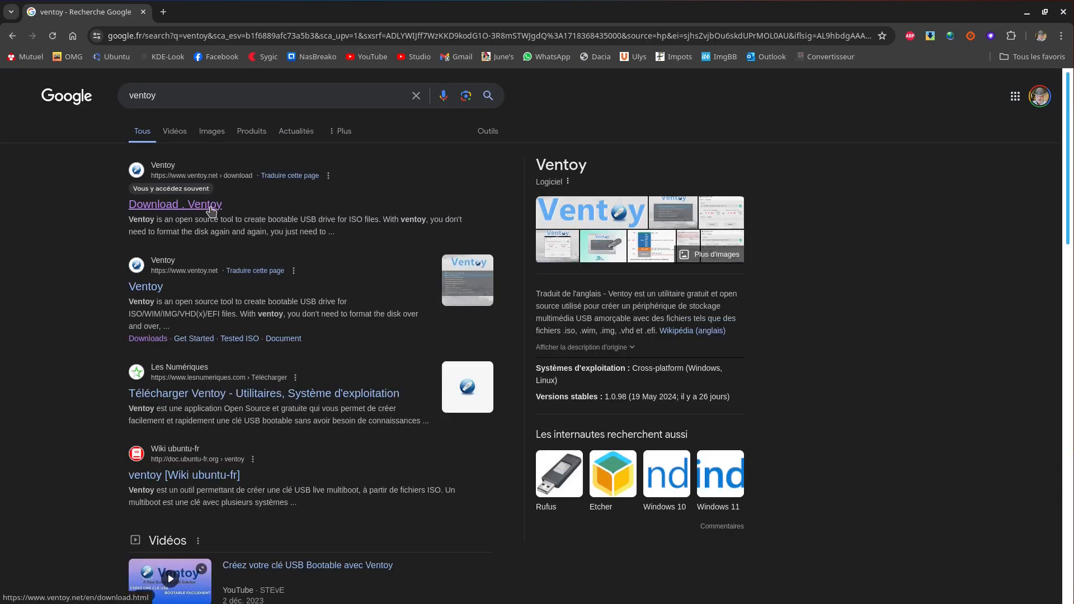
click(211, 211)
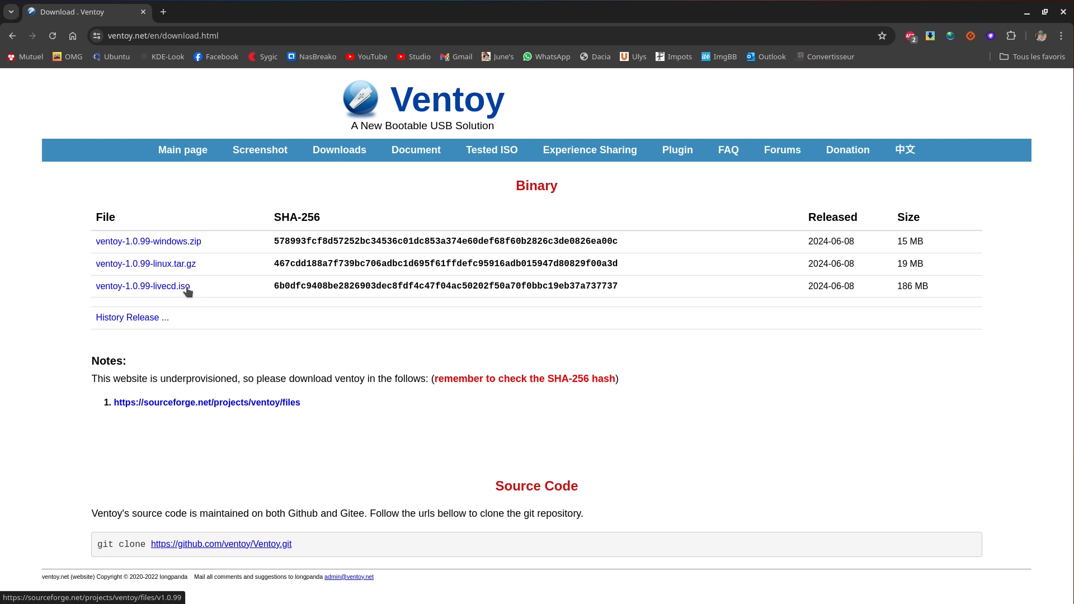
- Download ventoy-1.0.99-linux.tar.gz from the SourceForge file list and close the browser
click(188, 265)
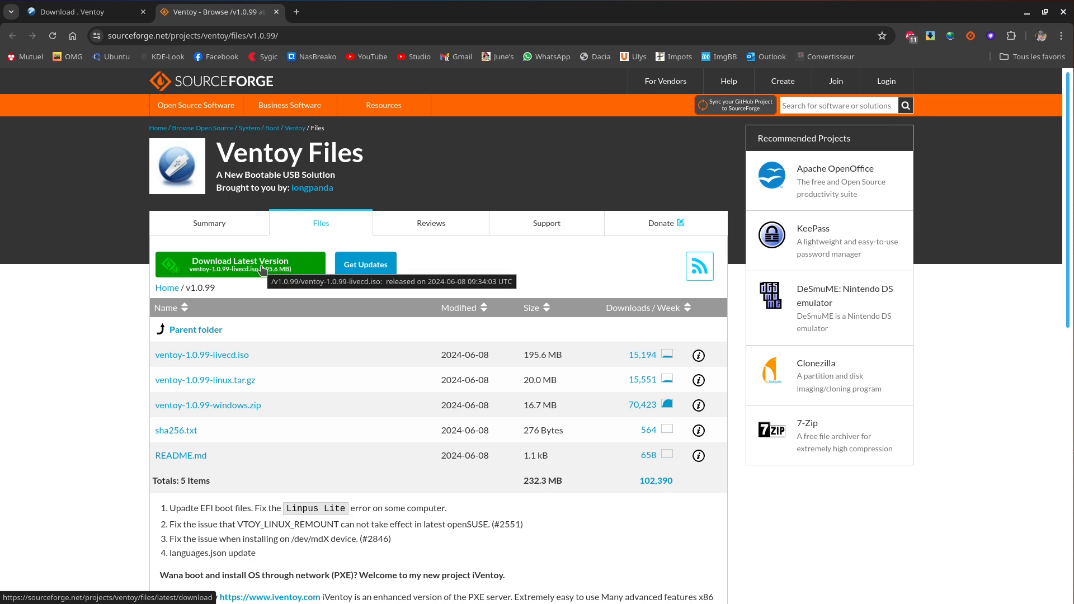
click(241, 381)
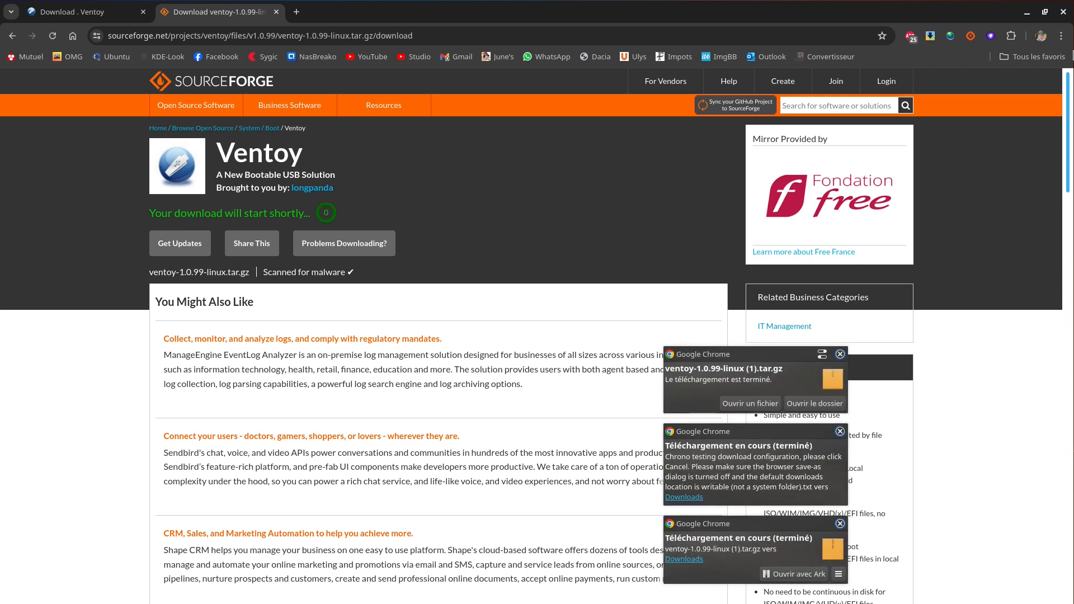
click(1063, 12)
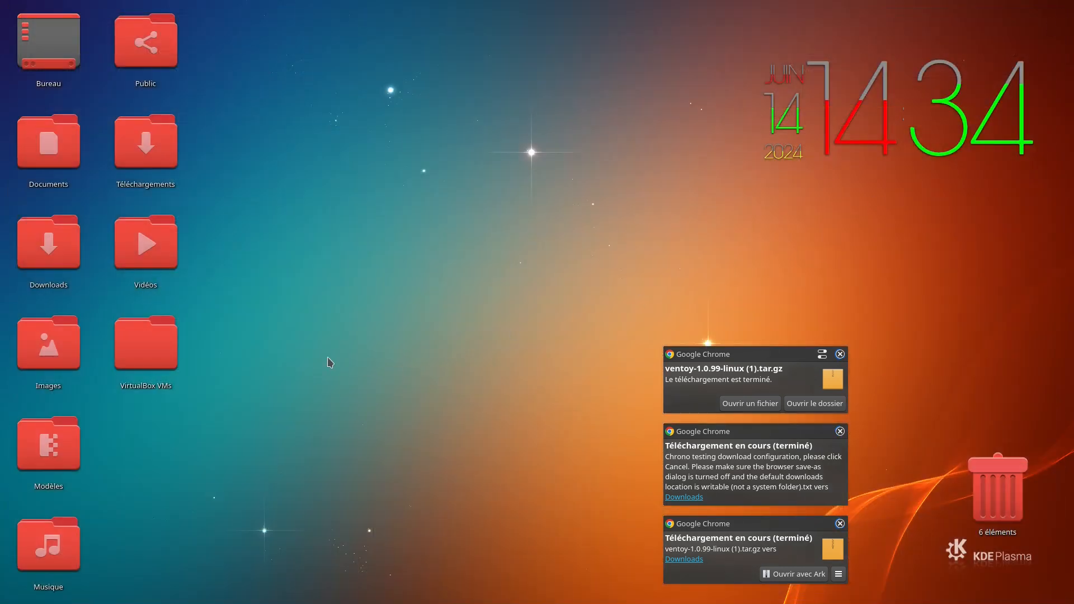
- Open the Downloads folder and move the duplicate archive ventoy-1.0.99-linux (1).tar.gz to the trash
double_click(58, 246)
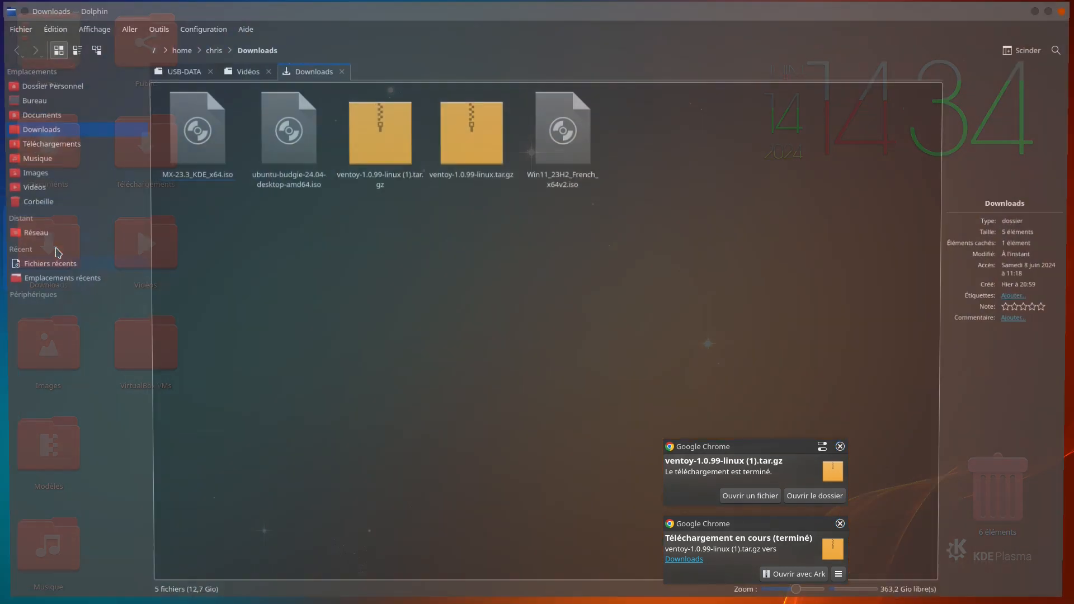
right_click(387, 155)
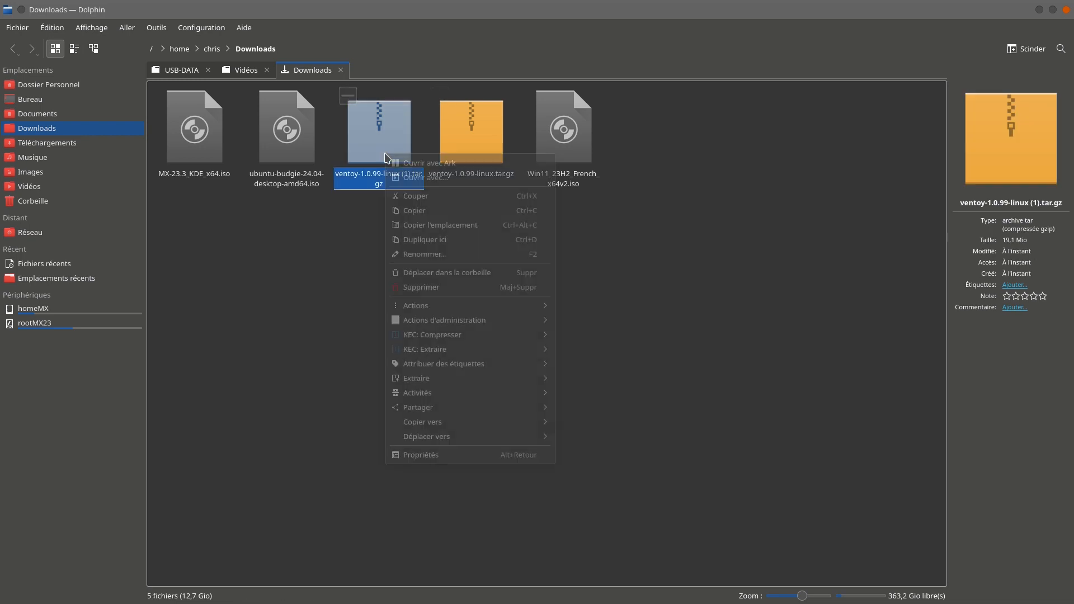
click(441, 273)
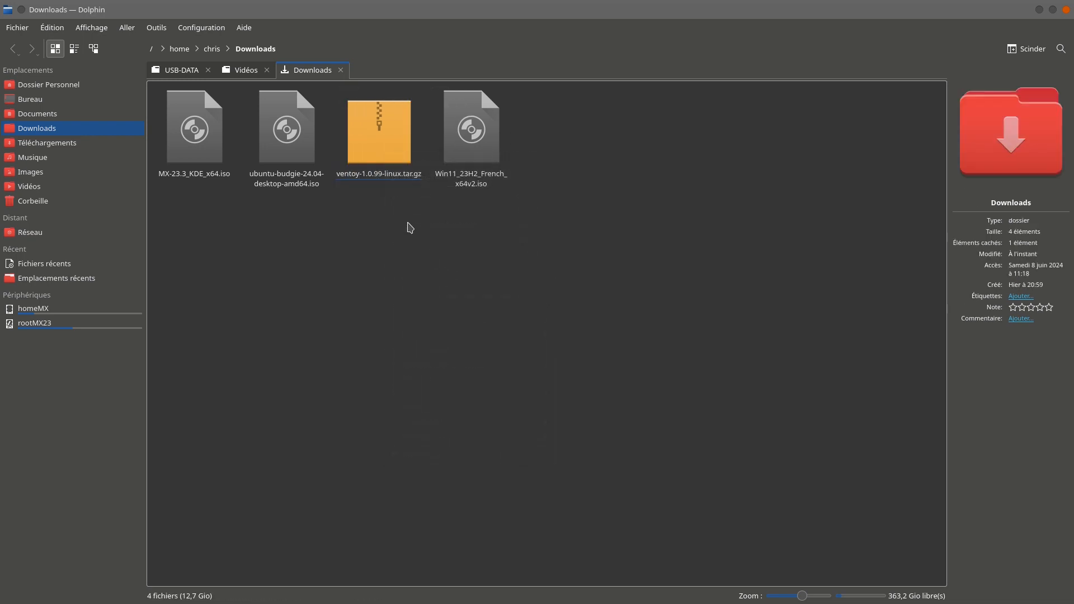
- Extract ventoy-1.0.99-linux.tar.gz in place with subfolder detection and open the resulting ventoy-1.0.99 folder
right_click(383, 140)
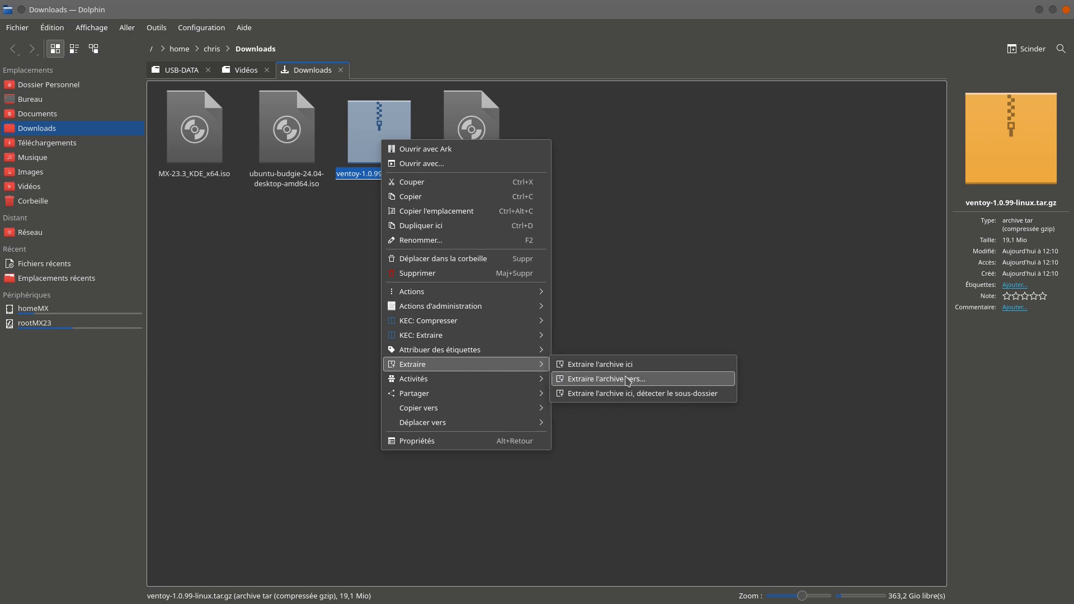
click(627, 396)
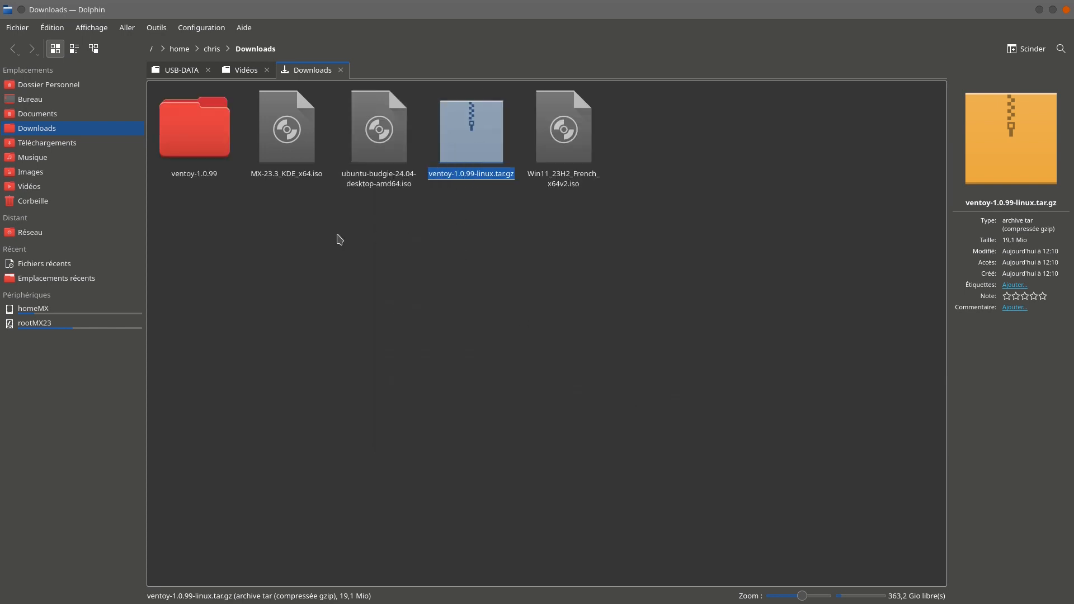
click(267, 69)
click(194, 128)
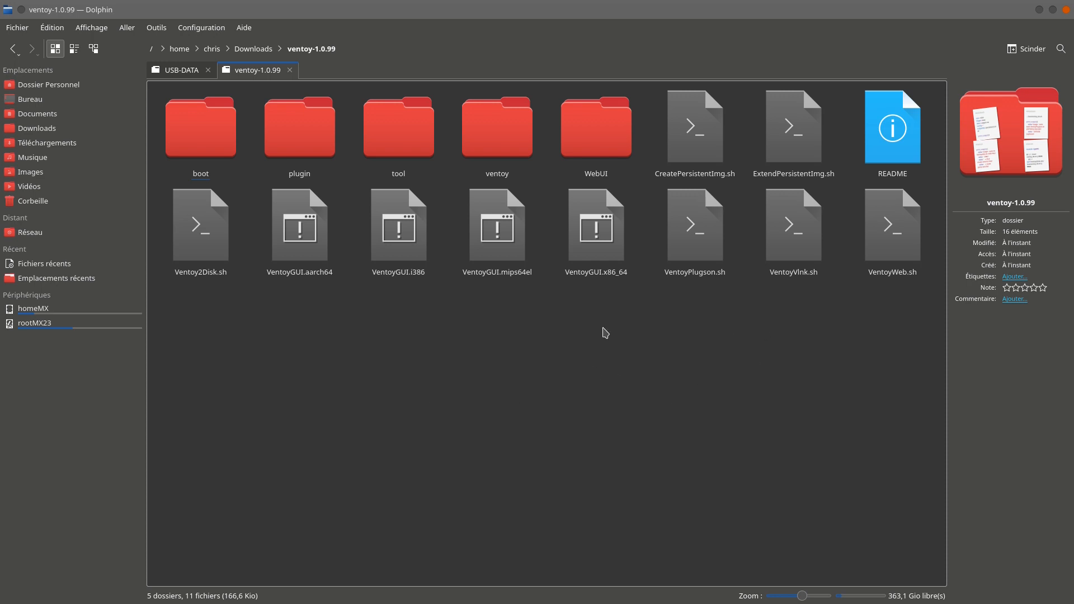
right_click(413, 243)
click(391, 292)
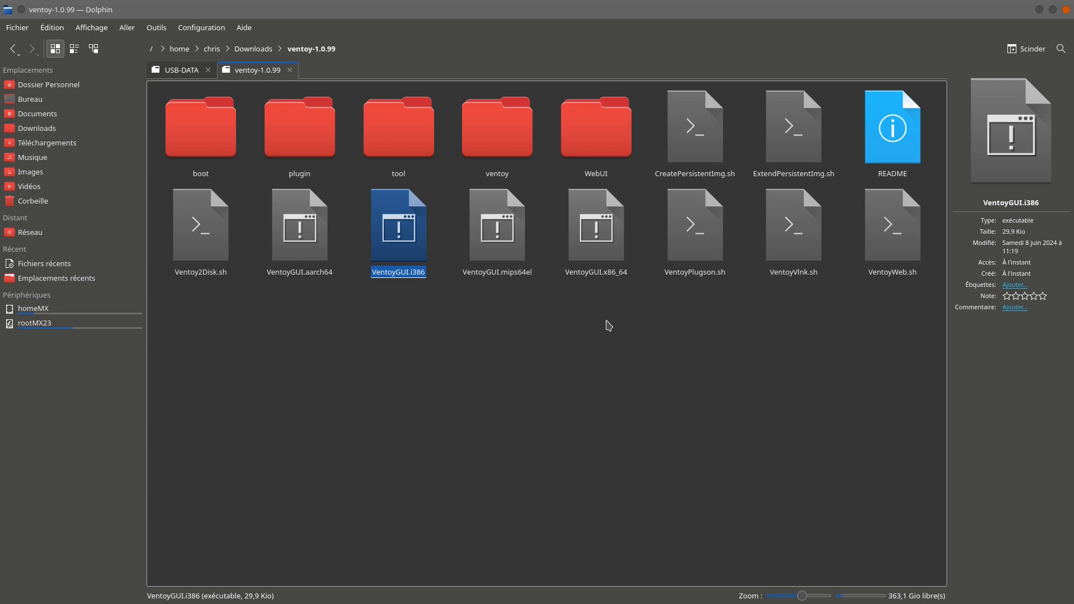
click(614, 326)
right_click(605, 258)
click(586, 307)
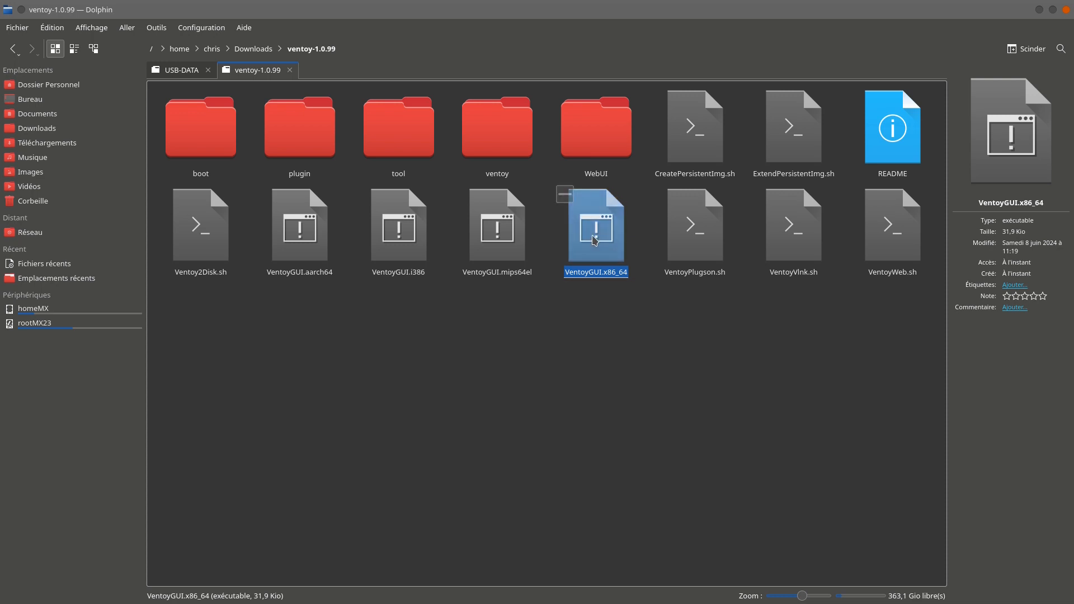
- Execute VentoyGUI.x86_64 and authenticate as super user by entering the account password
double_click(595, 242)
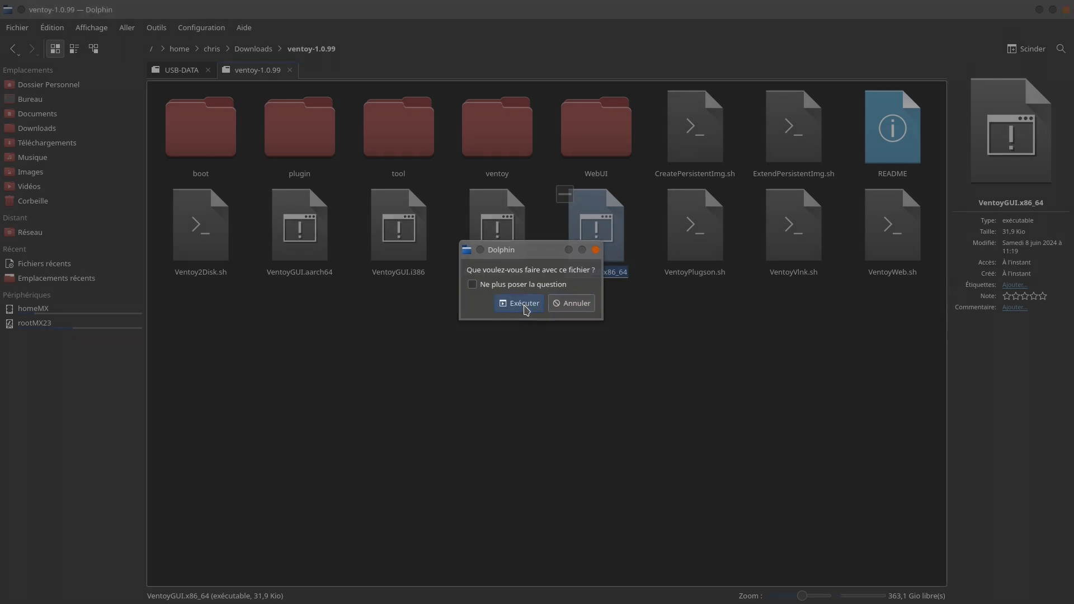
click(525, 309)
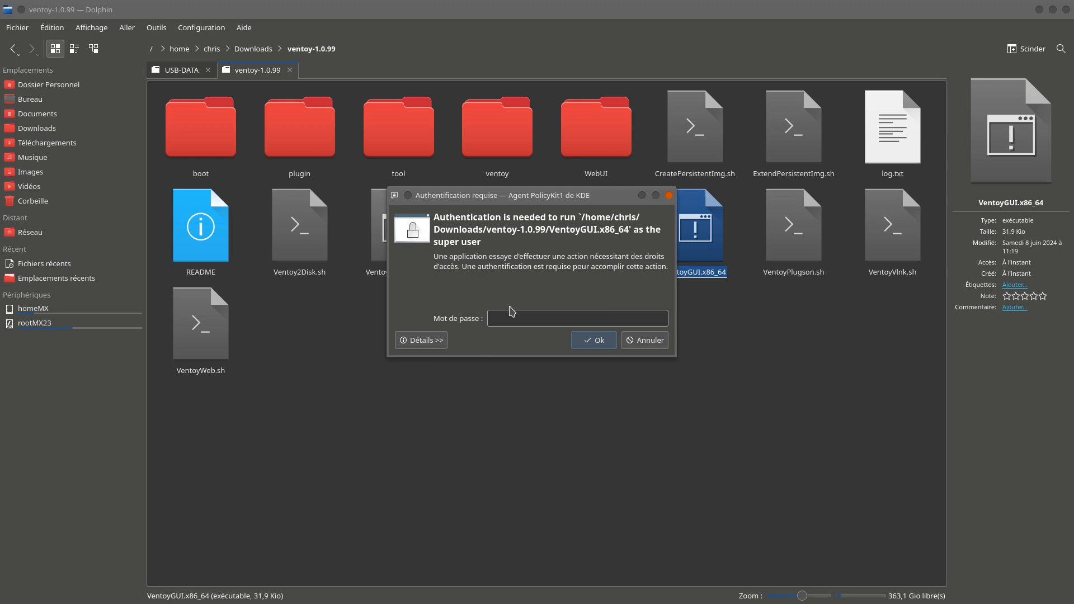
text(••••••••••)
key(Return)
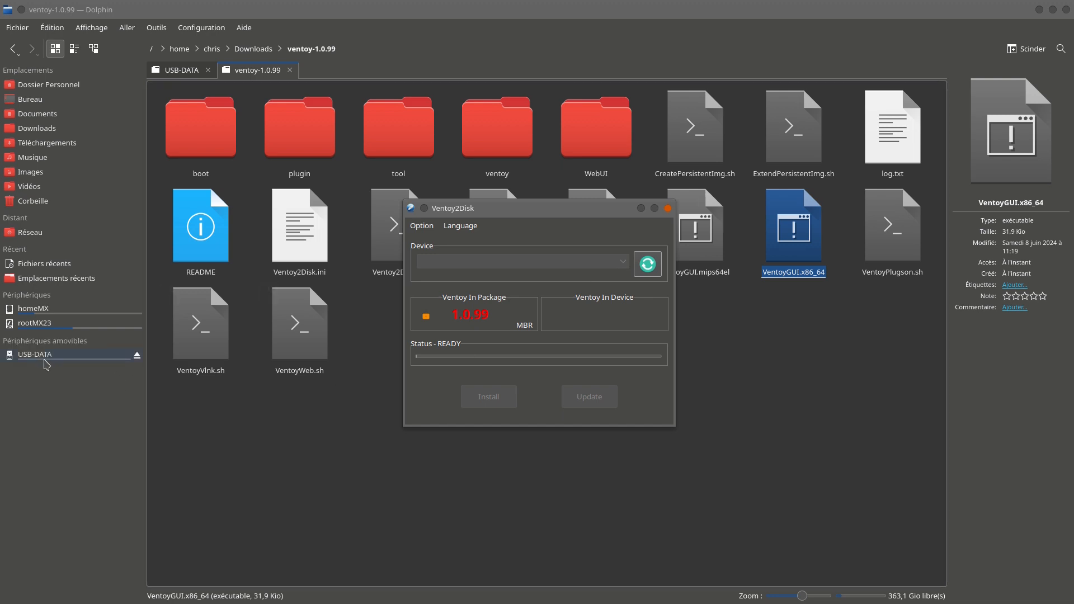
- Open the USB-DATA removable drive to check its contents and close the extra file manager tab
click(46, 358)
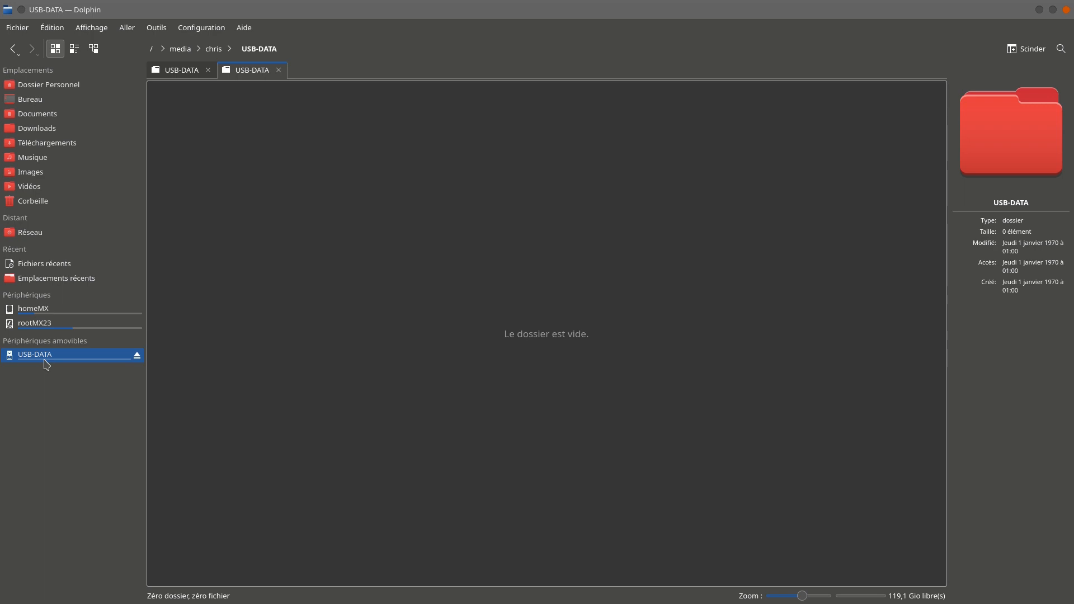
click(278, 70)
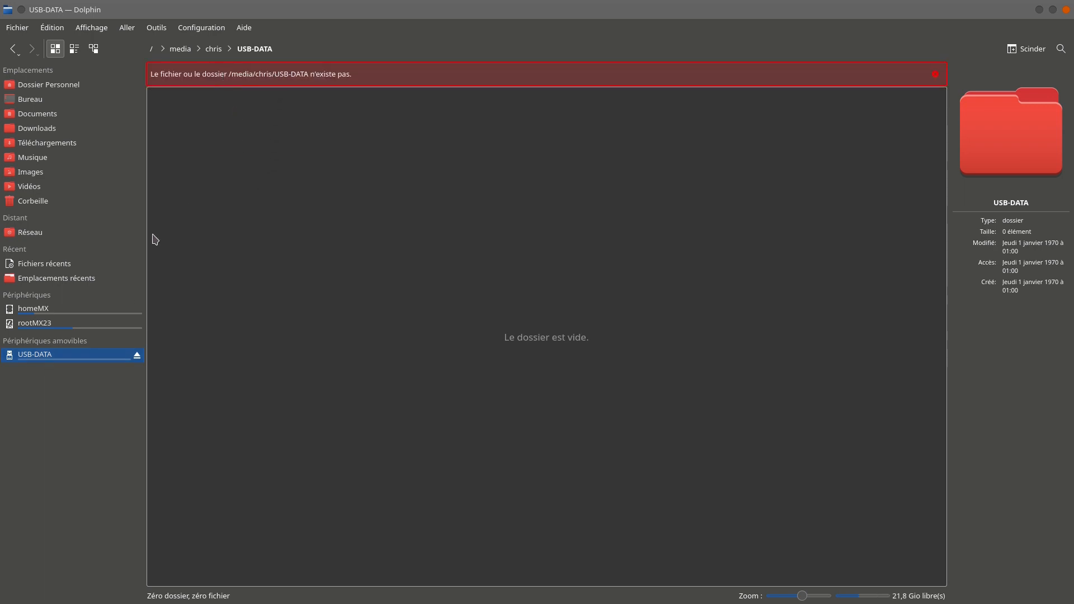
click(87, 355)
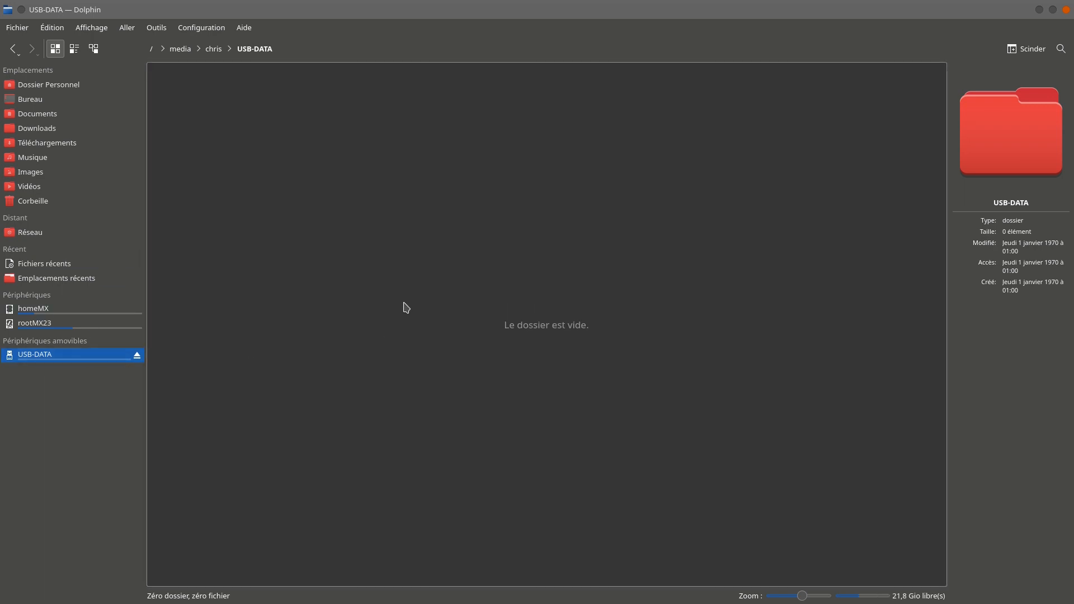
- Switch to Ventoy2Disk, refresh the device list and choose the 128 GB sda Generic MassStorageClass USB device
click(594, 587)
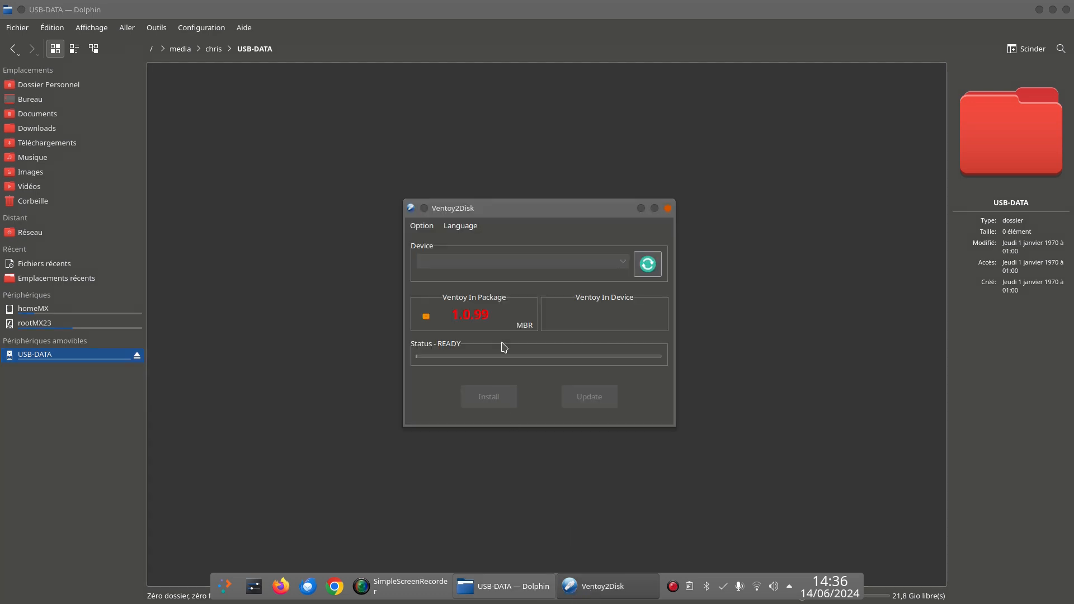
click(647, 265)
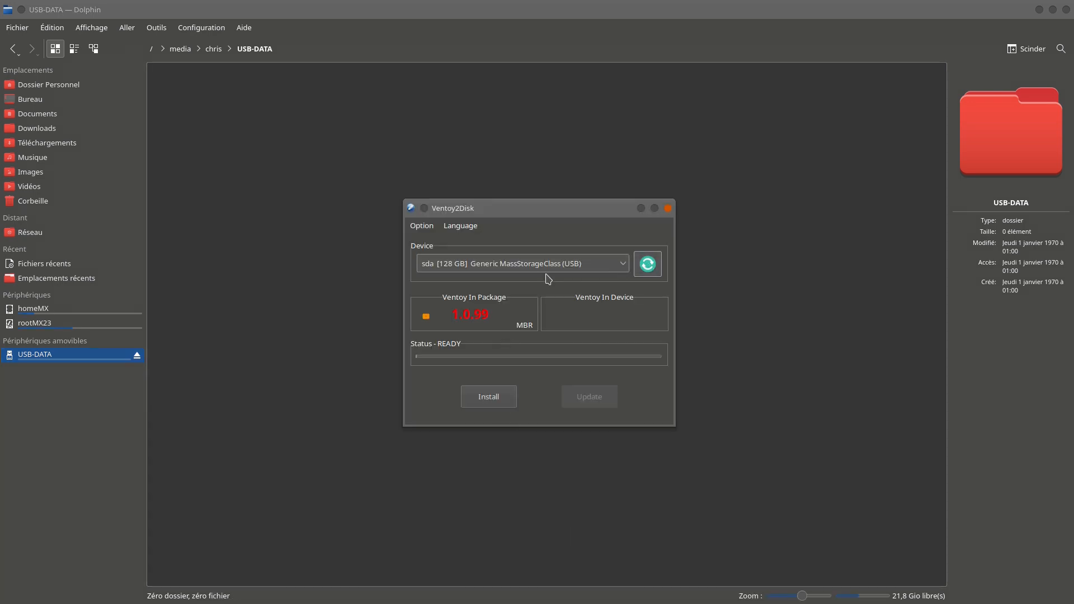
click(565, 266)
click(566, 266)
- Install Ventoy on the selected USB device, accept both formatting confirmations and dismiss the final dialog
click(489, 399)
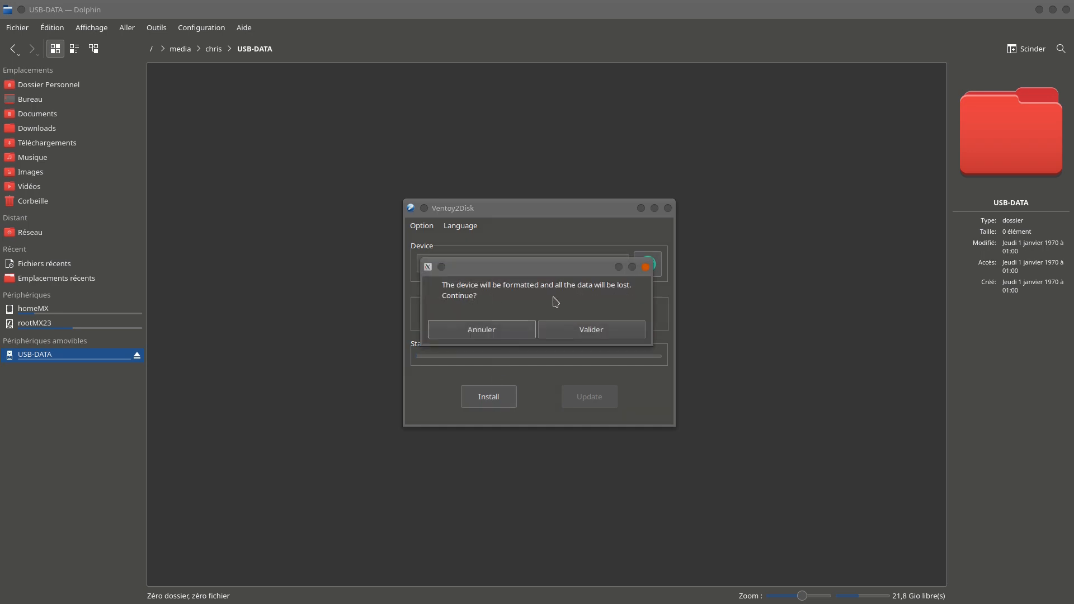
click(601, 334)
click(591, 335)
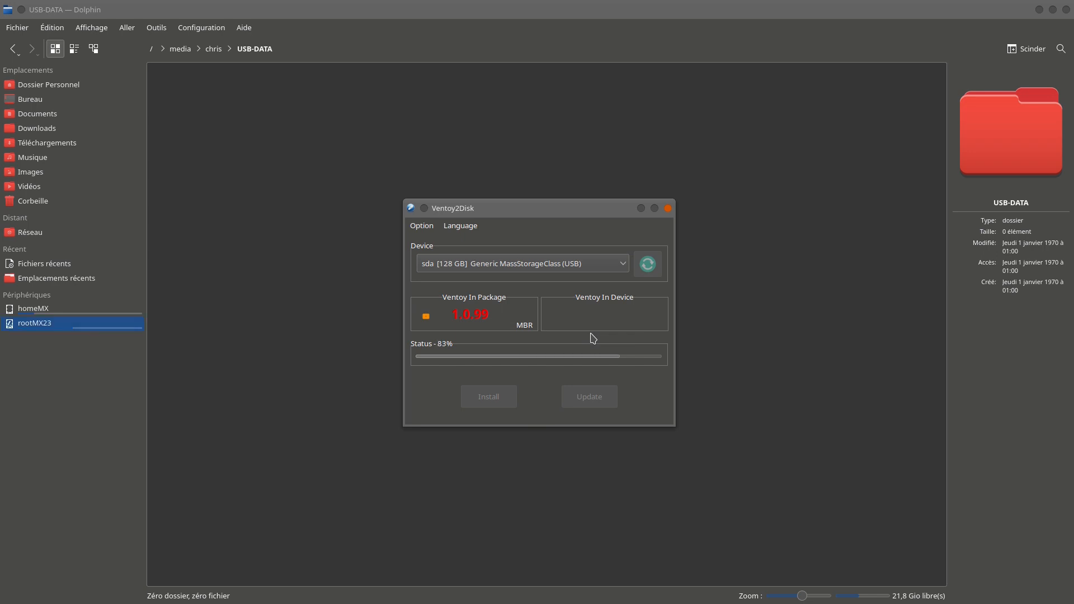
click(556, 332)
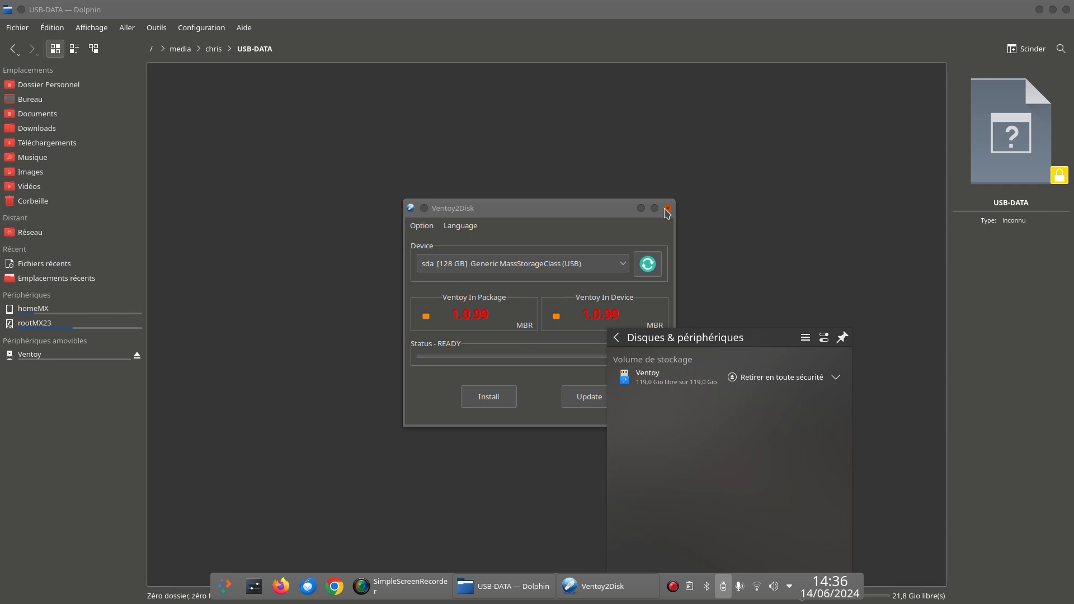
- Look through the available Ventoy2Disk interface languages without changing the language, and close Ventoy2Disk
click(460, 225)
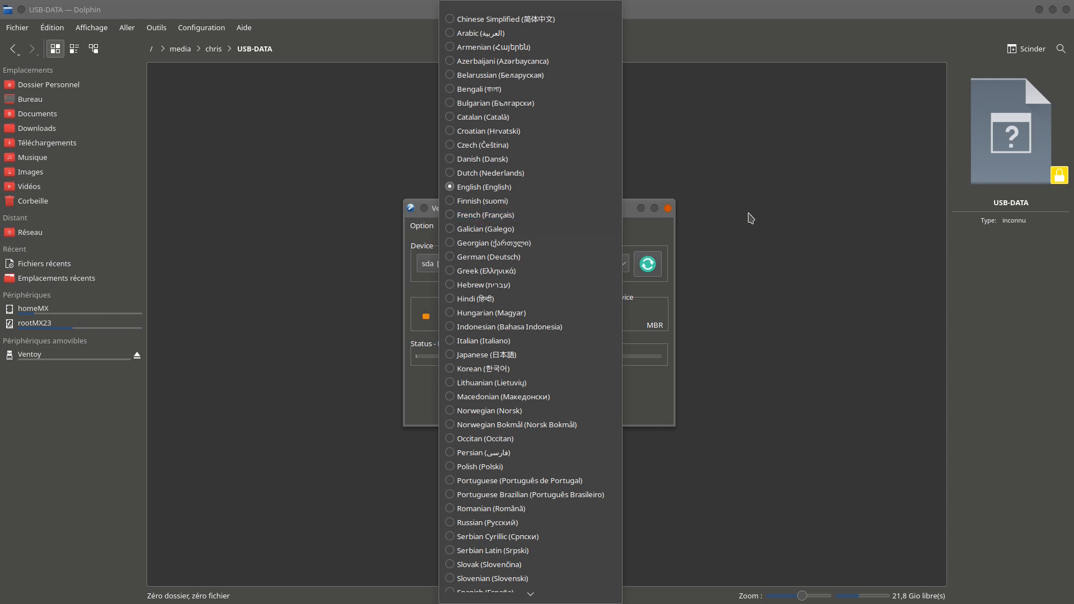
click(727, 220)
click(669, 208)
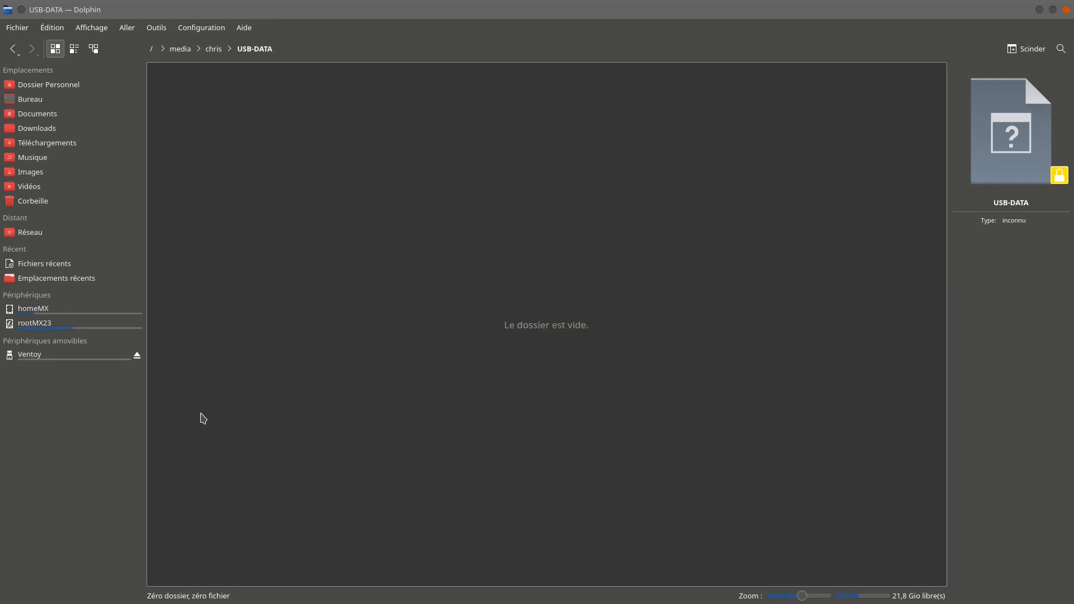
- Open the Ventoy drive in Dolphin, split the view and show the Downloads folder in the second pane
click(51, 360)
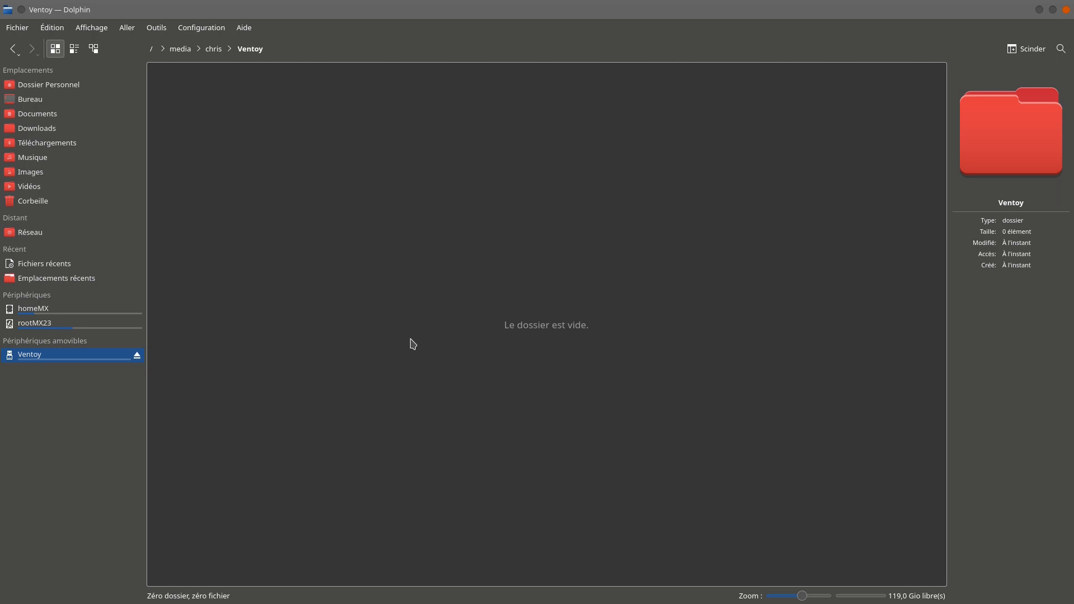
key(F3)
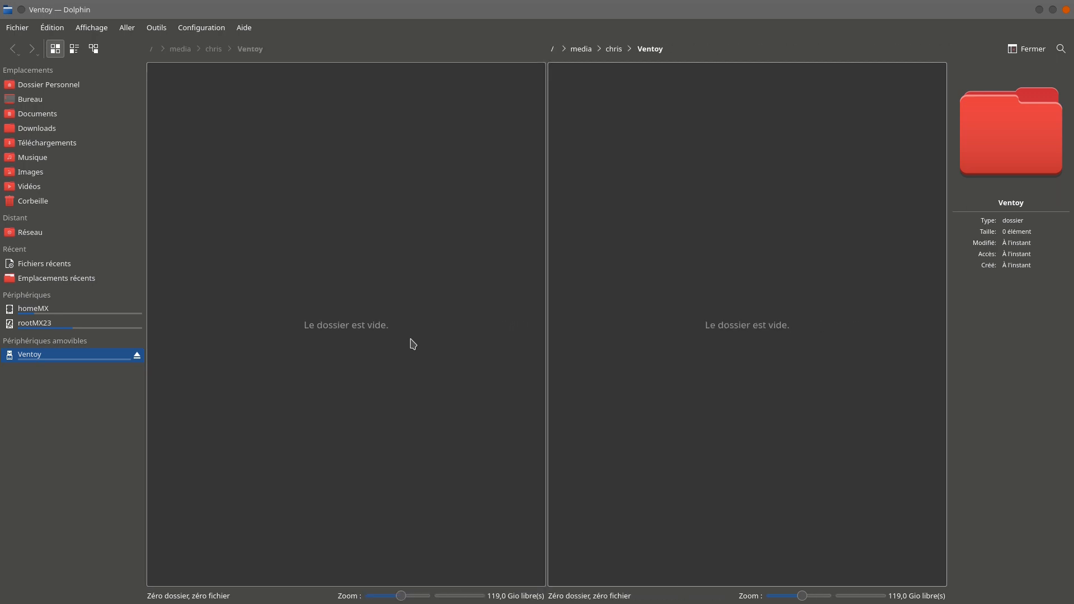
click(61, 130)
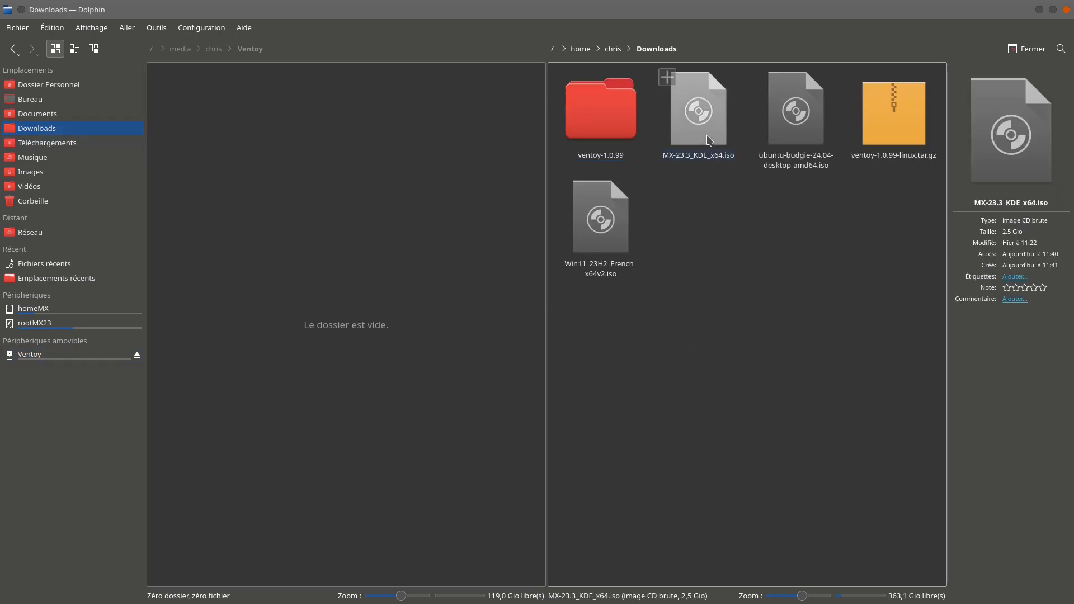
- Examine the MX-23.3 KDE, Ubuntu Budgie 24.04 and Windows 11 23H2 ISO files in the Downloads folder
right_click(707, 137)
click(690, 174)
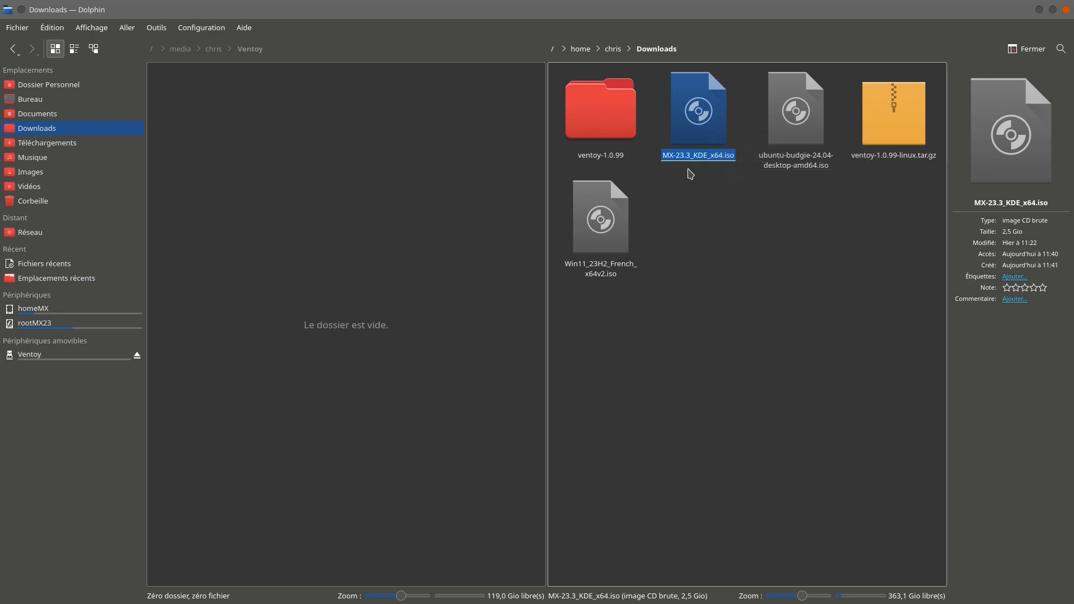
right_click(787, 134)
click(757, 197)
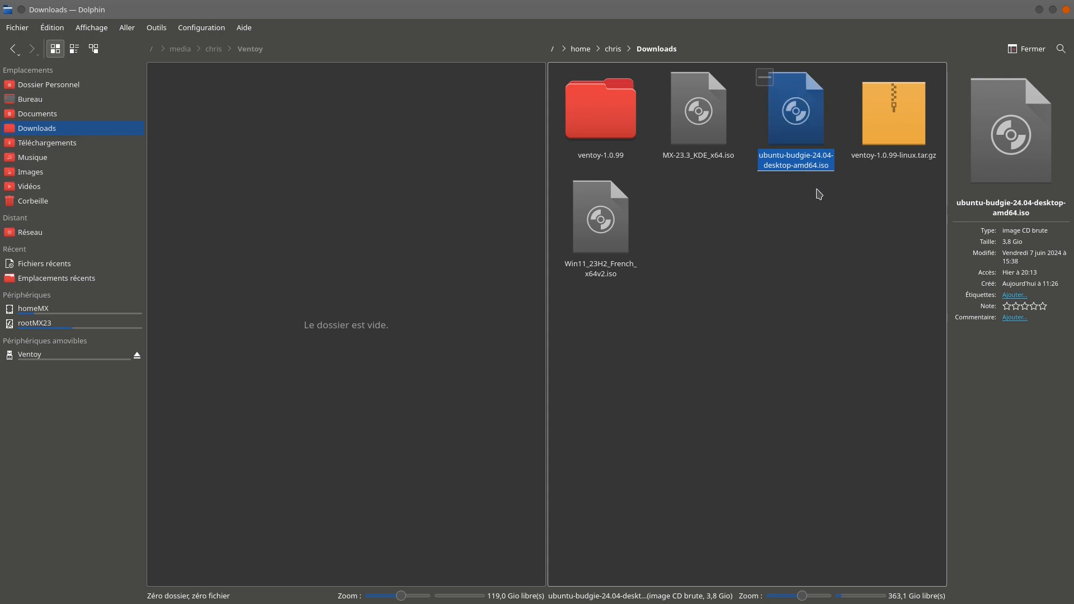
click(817, 200)
right_click(616, 220)
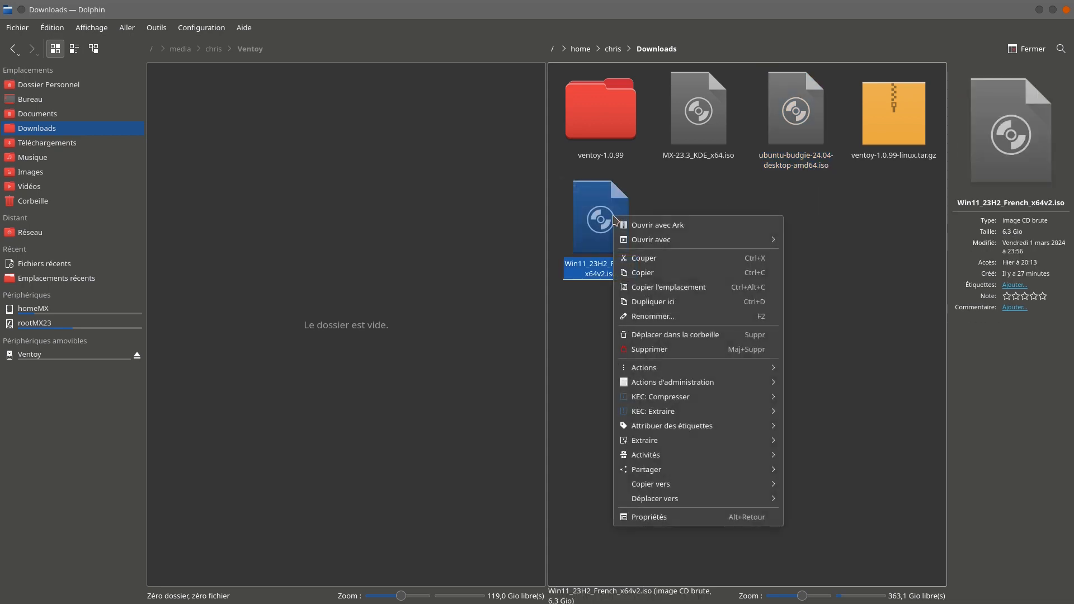
click(684, 195)
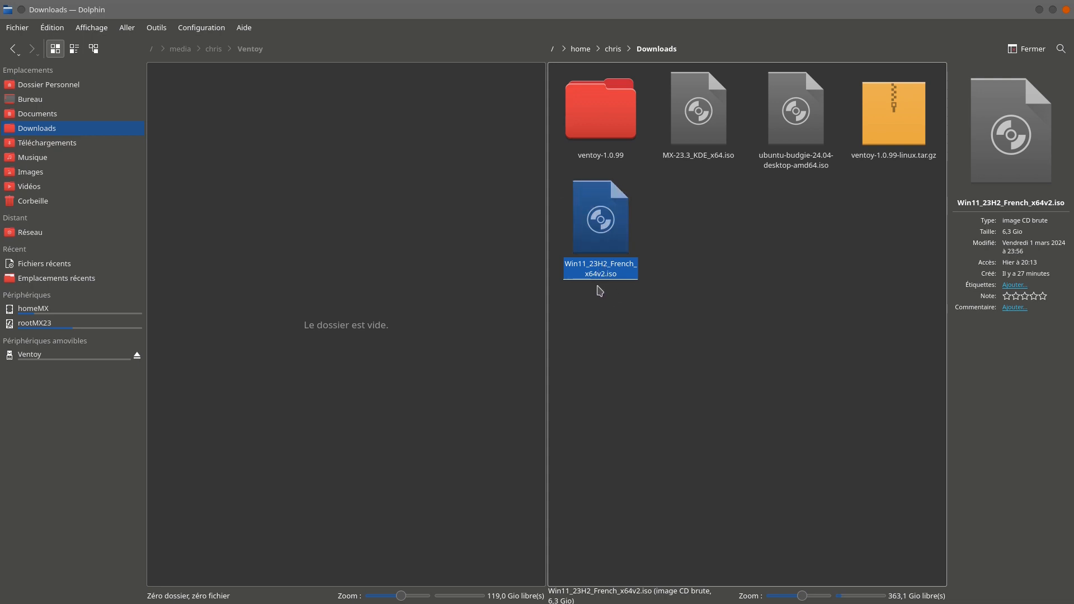
click(698, 278)
- Copy MX-23.3_KDE_x64.iso, ubuntu-budgie-24.04-desktop-amd64.iso and Win11_23H2_French_x64v2.iso from Downloads to the Ventoy drive and expand the copy progress details
click(699, 155)
ctrl+click(795, 118)
ctrl+click(599, 229)
drag(596, 226, 335, 231)
click(359, 255)
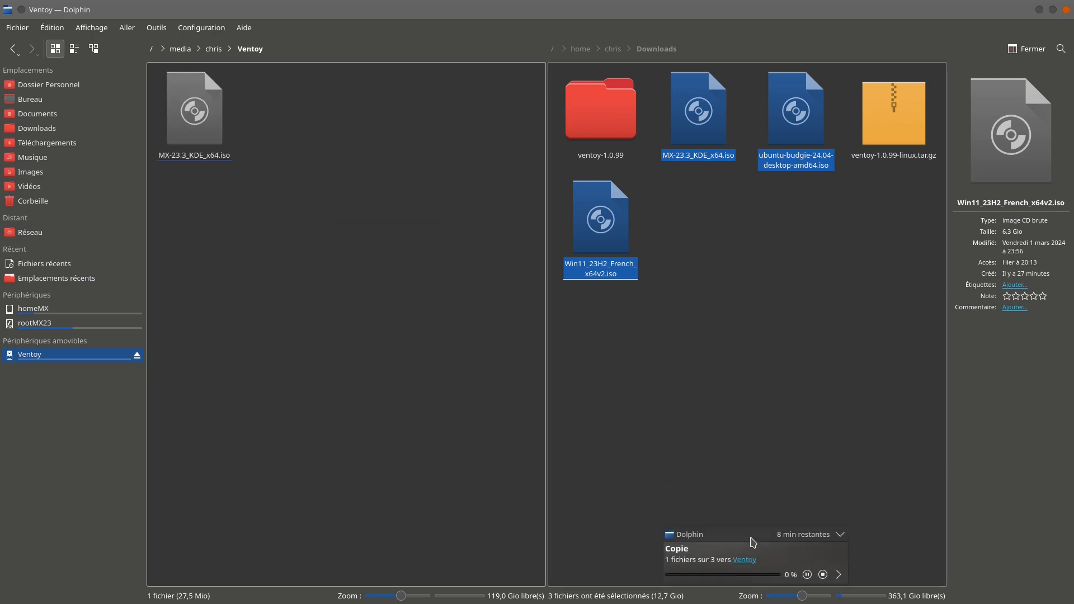
click(838, 574)
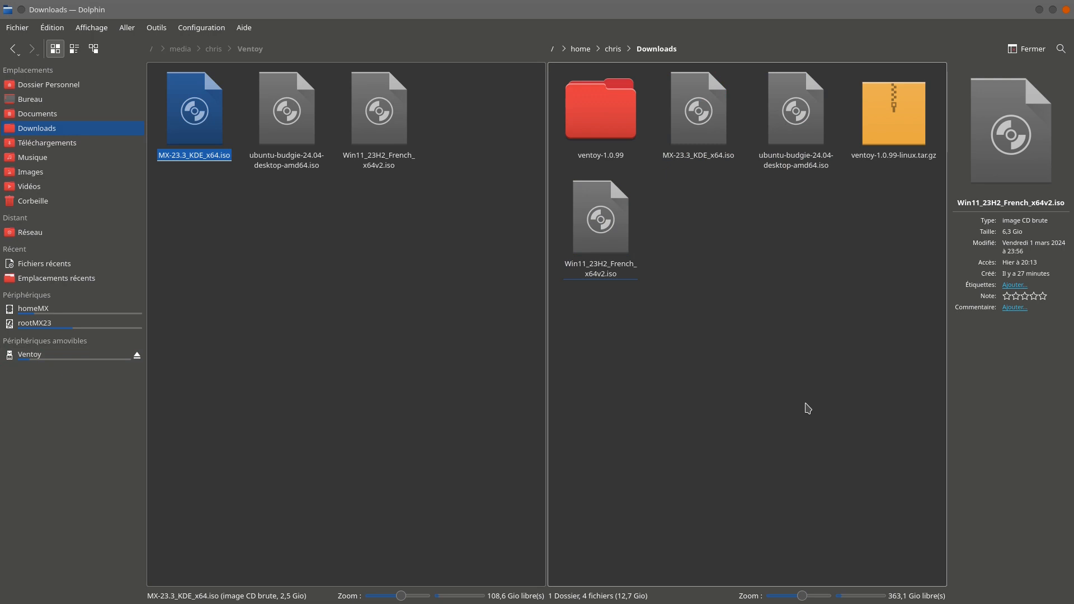
- Close the Ventoy pane of the split view, view the contents of the ventoy-1.0.99 folder and close Dolphin
click(409, 334)
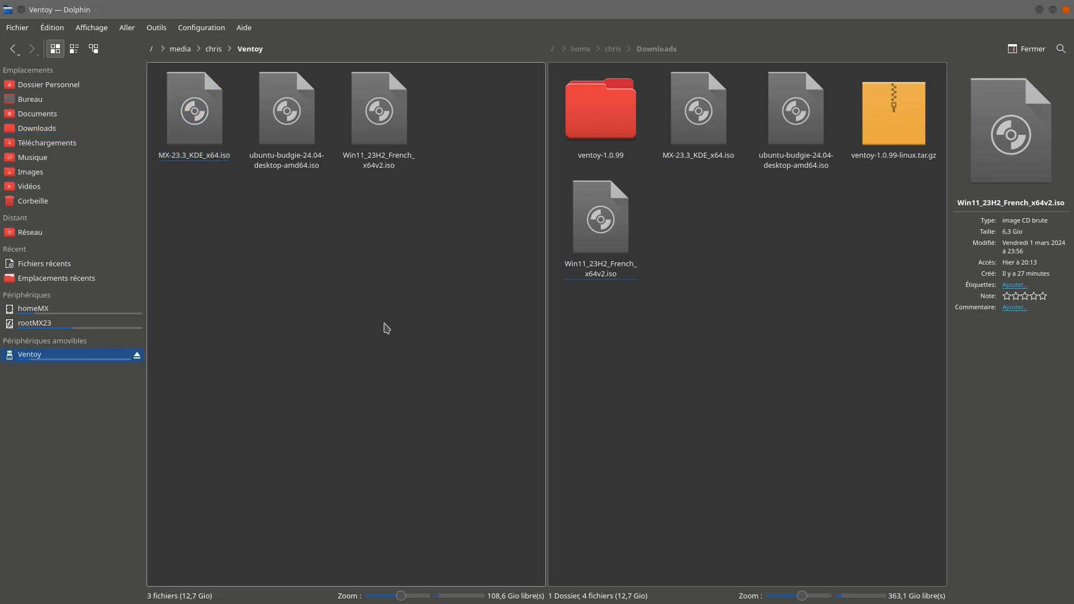
click(191, 112)
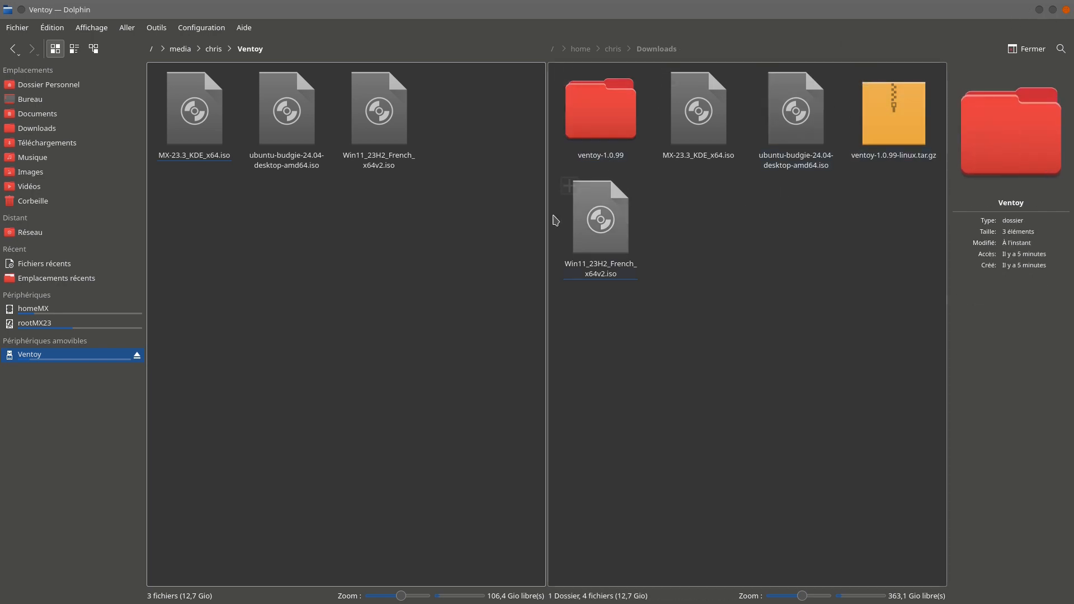
key(F3)
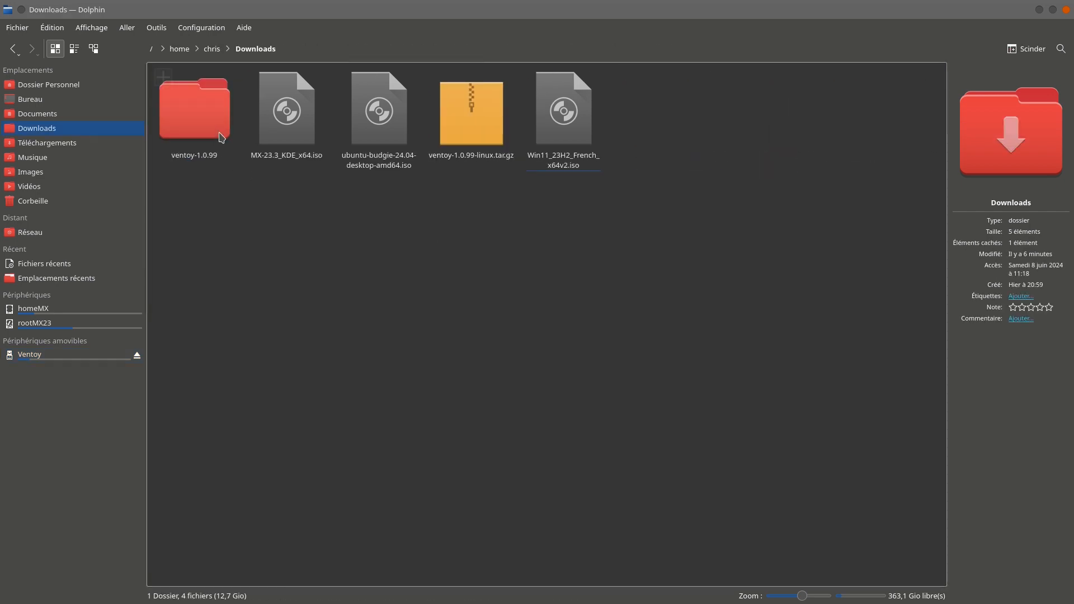
double_click(201, 118)
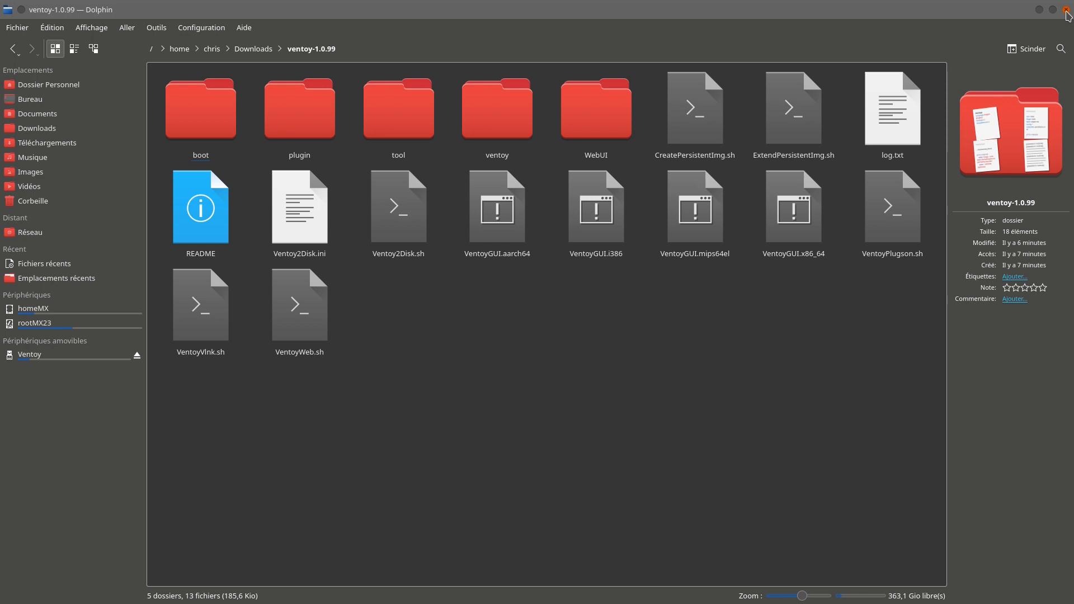
click(1067, 10)
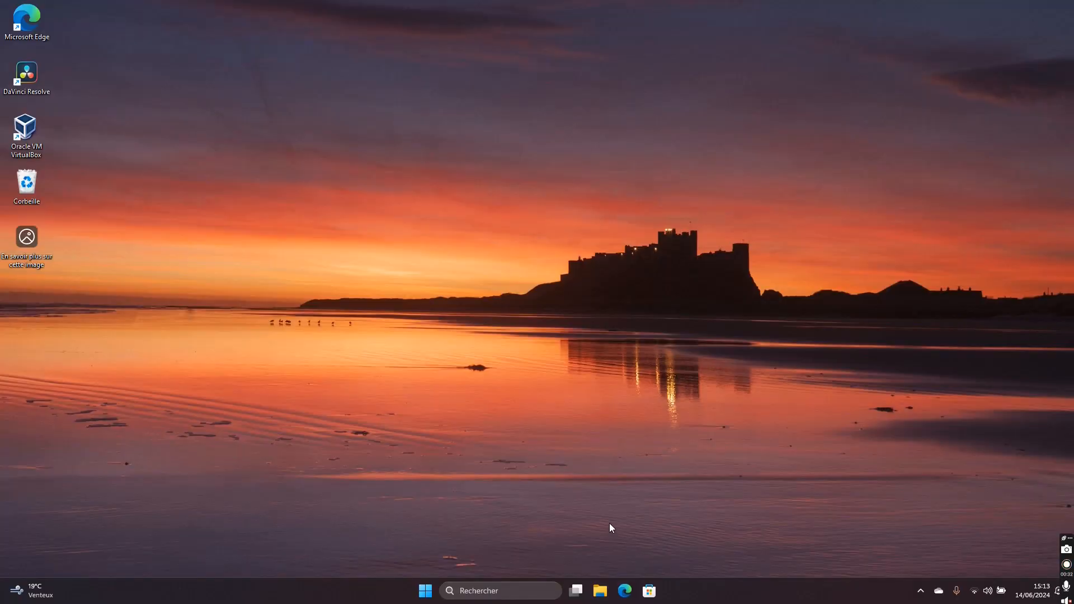
- Switch to Microsoft Edge on Windows, search the web for ventoy and open the Ventoy download page
click(624, 592)
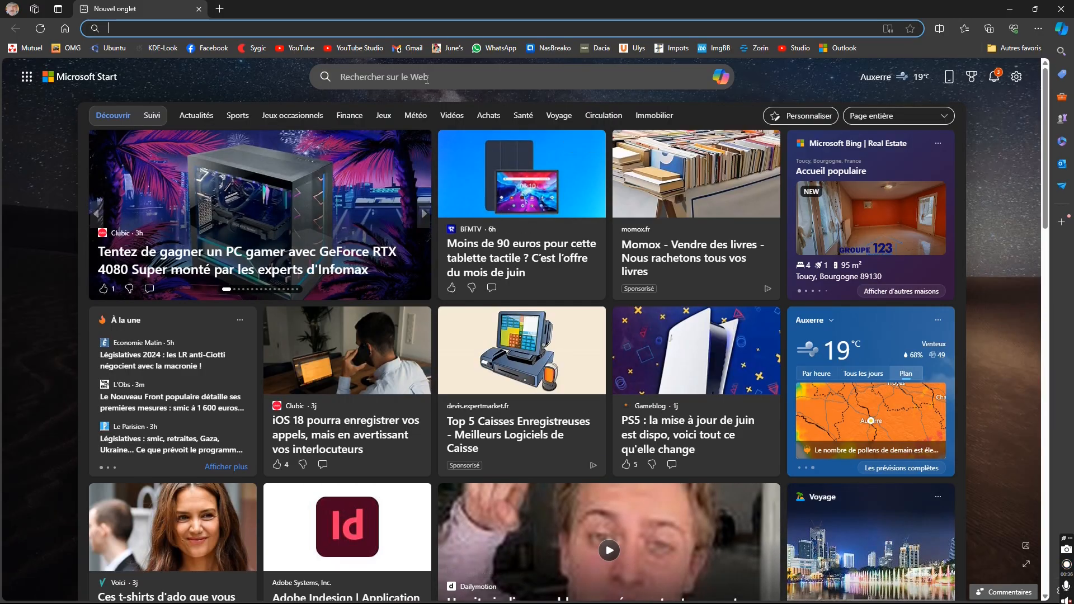
click(391, 141)
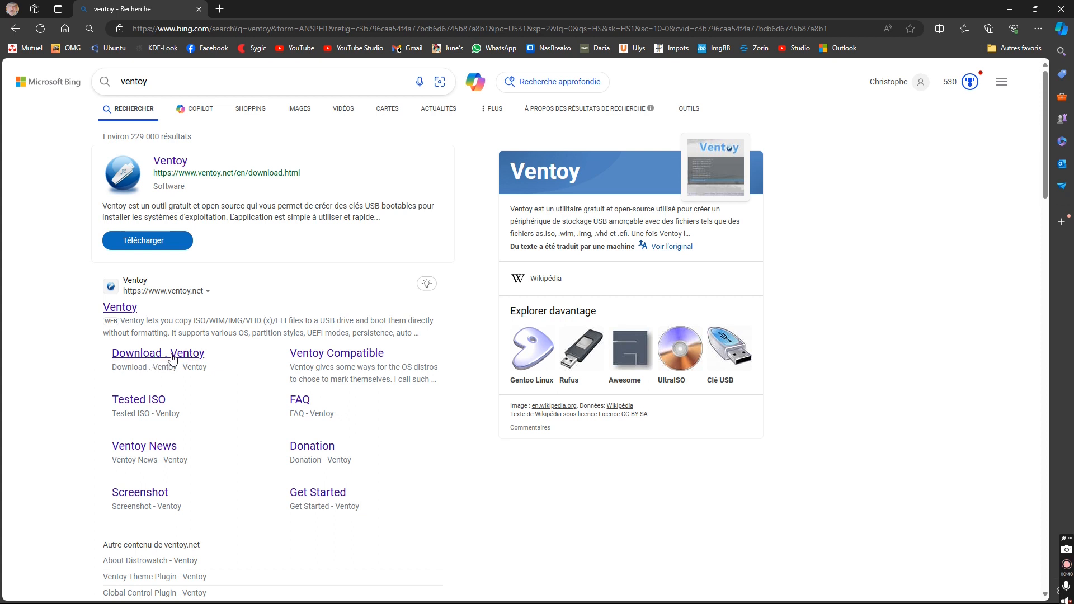
click(173, 356)
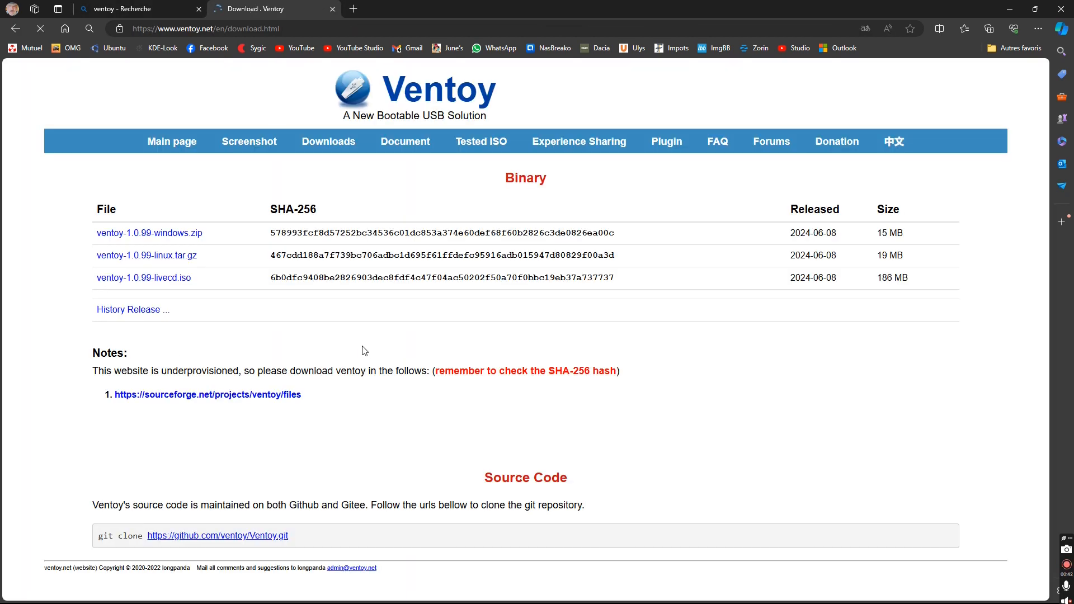
- Download ventoy-1.0.99-windows.zip from Ventoy's v1.0.99 files on SourceForge and close the browser
click(180, 277)
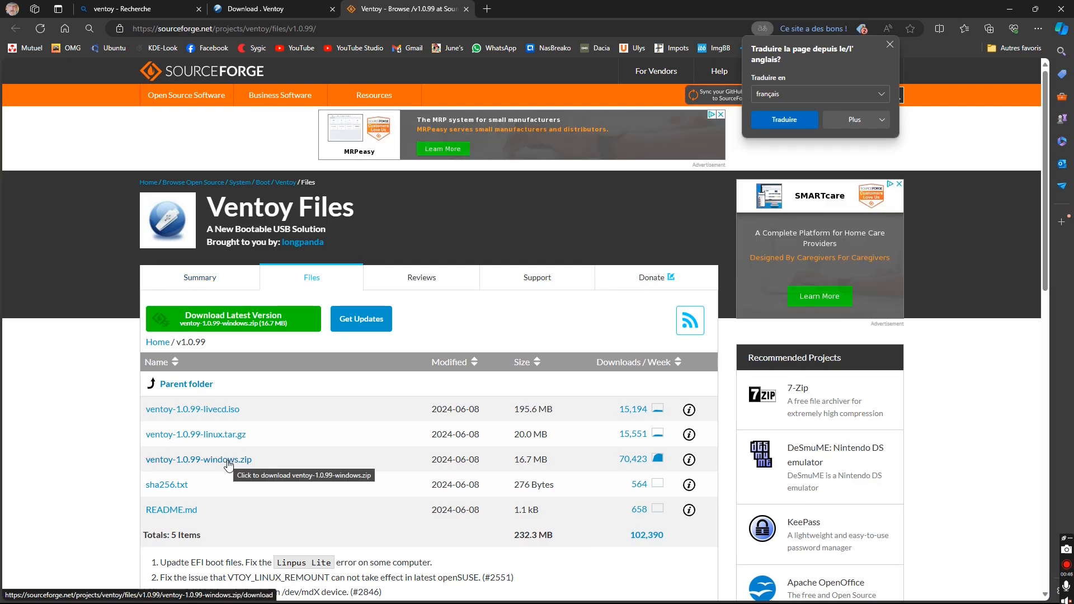
click(229, 461)
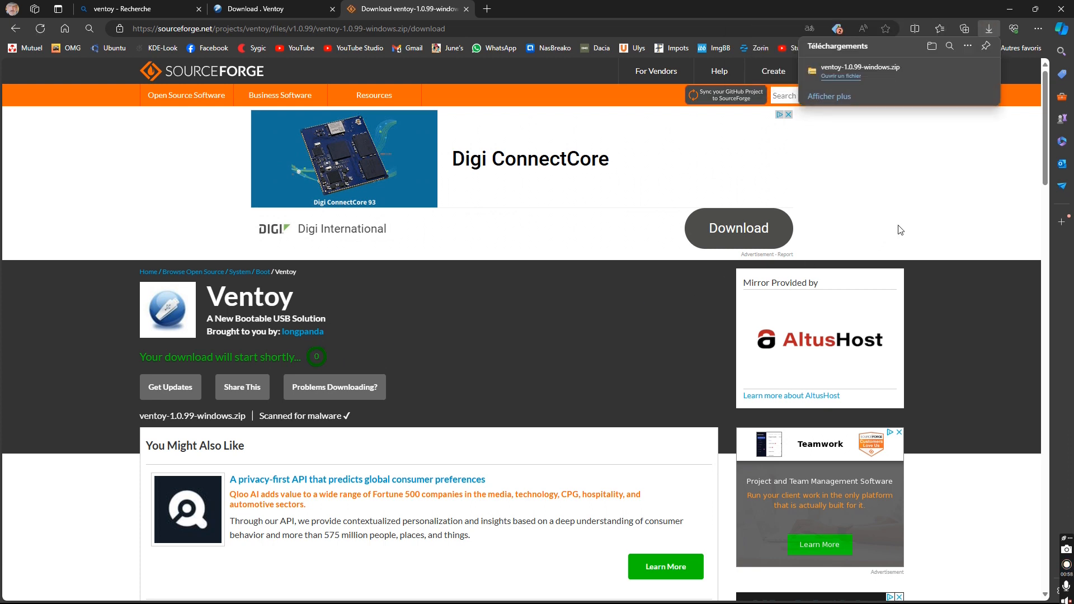
click(1060, 9)
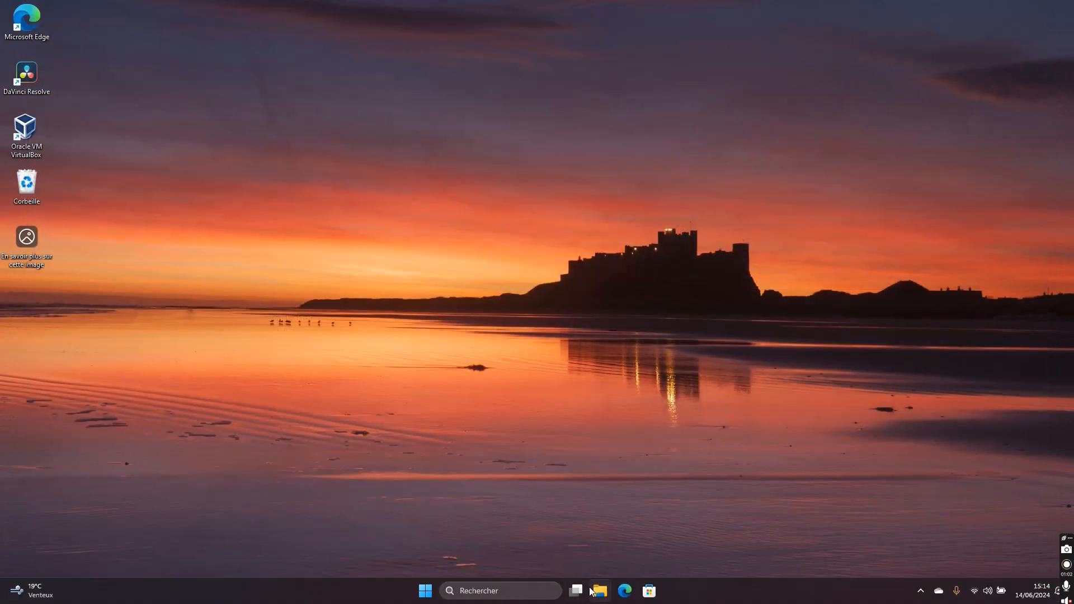
- Switch to File Explorer and extract the ventoy-1.0.99-windows archive in Téléchargements to the suggested folder
click(599, 591)
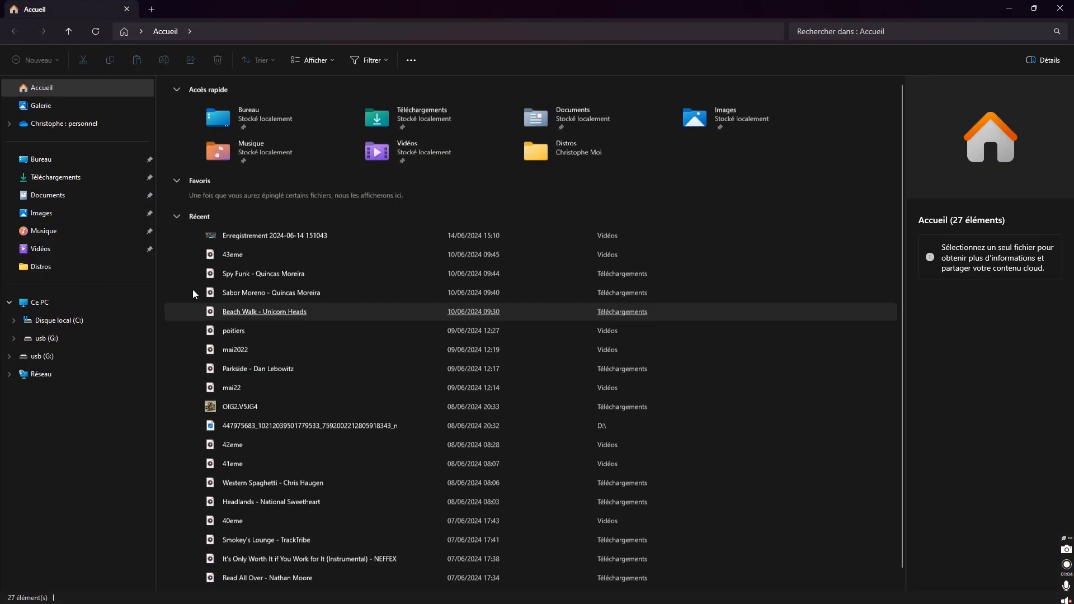
click(90, 178)
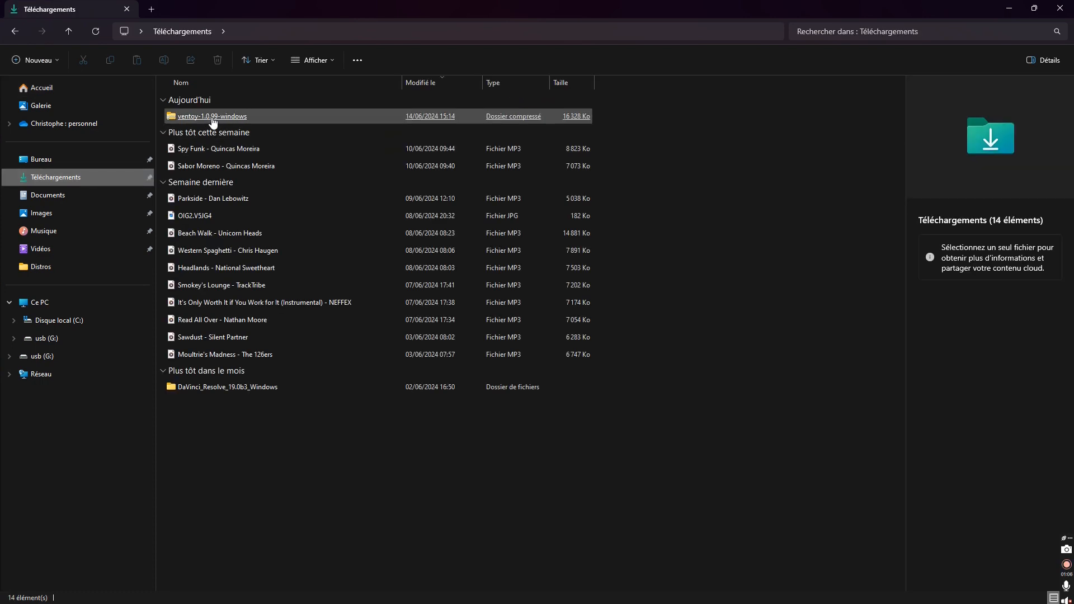
click(234, 118)
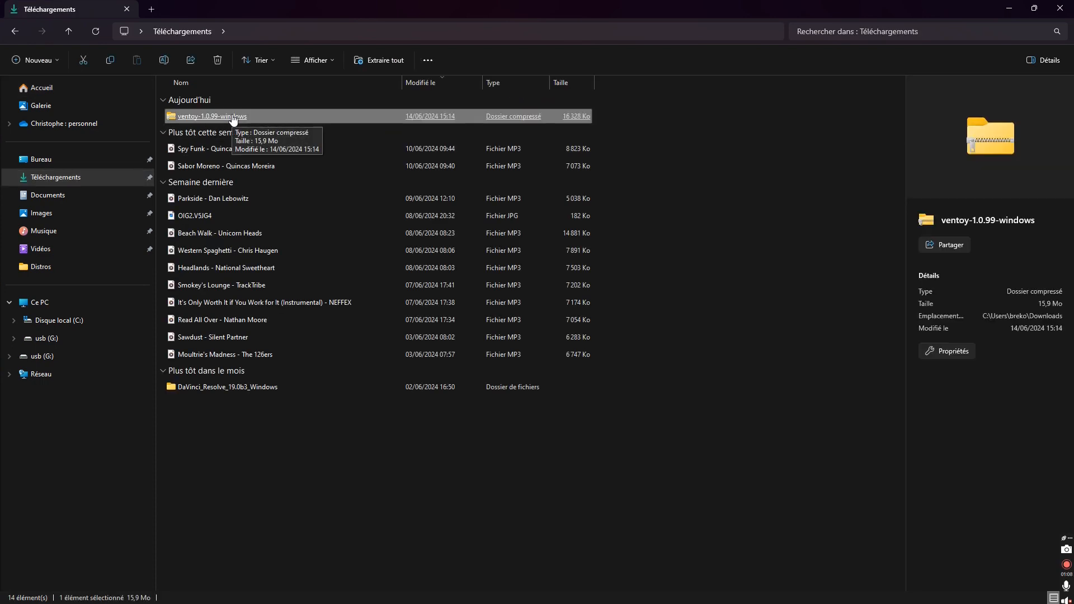
right_click(234, 118)
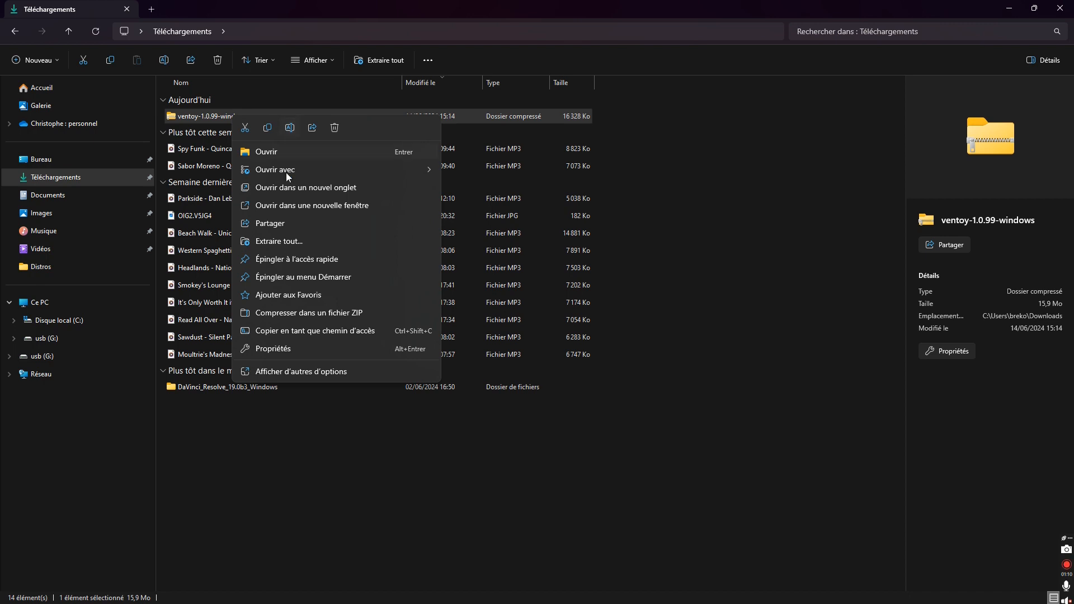
click(280, 241)
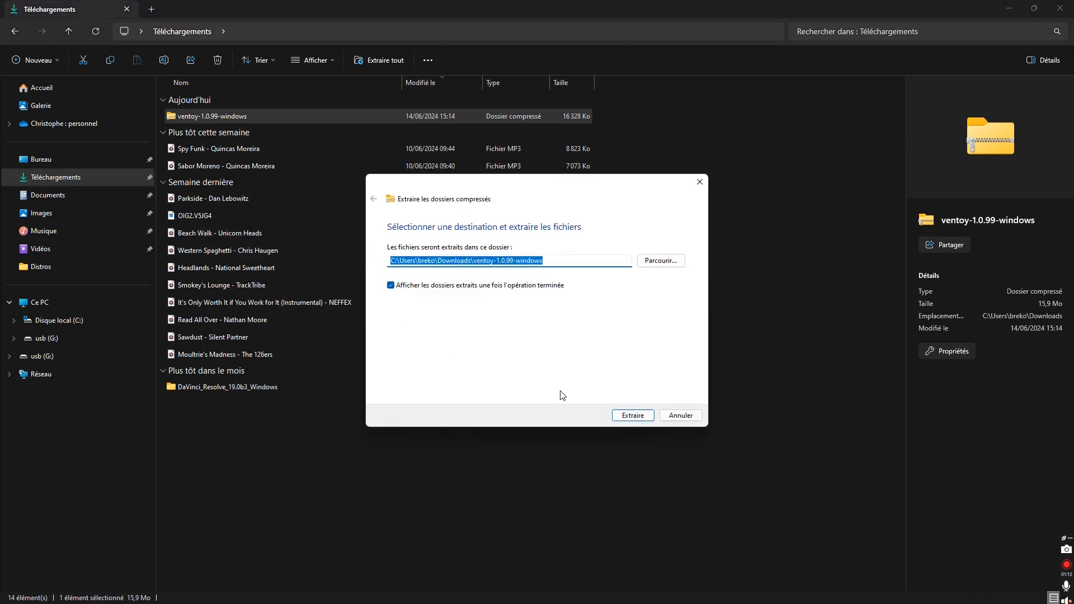
click(627, 415)
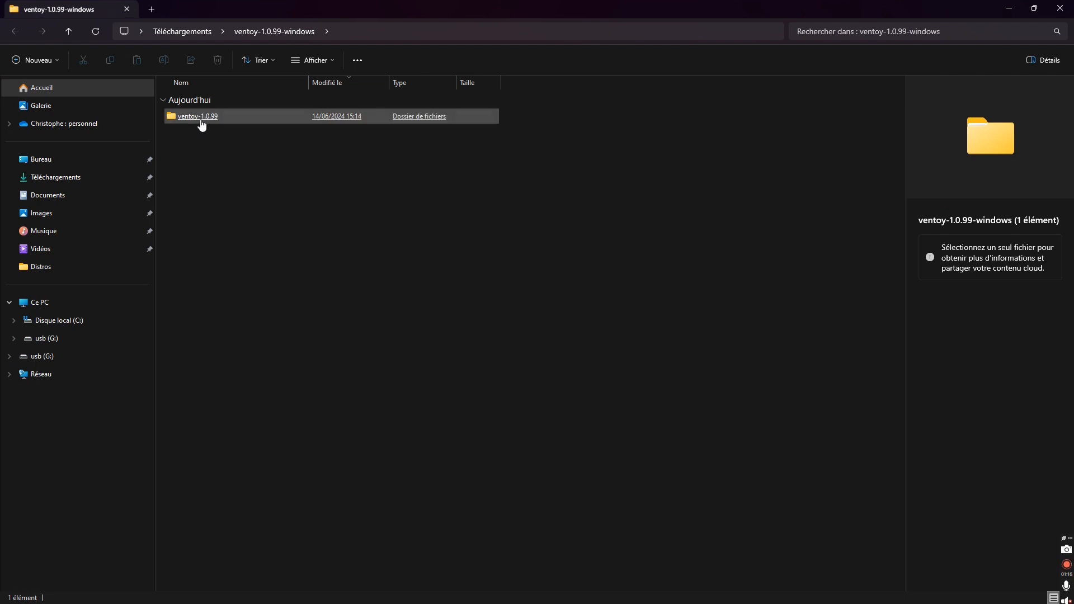
- Launch Ventoy2Disk from the extracted ventoy-1.0.99 folder and set its interface language to French (Français)
double_click(200, 118)
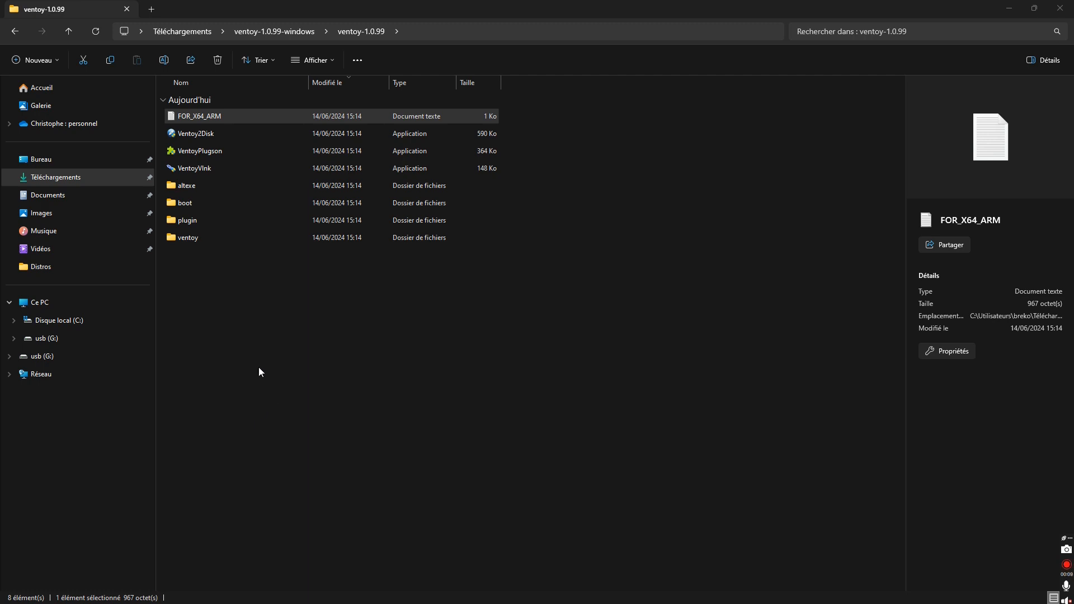
double_click(208, 135)
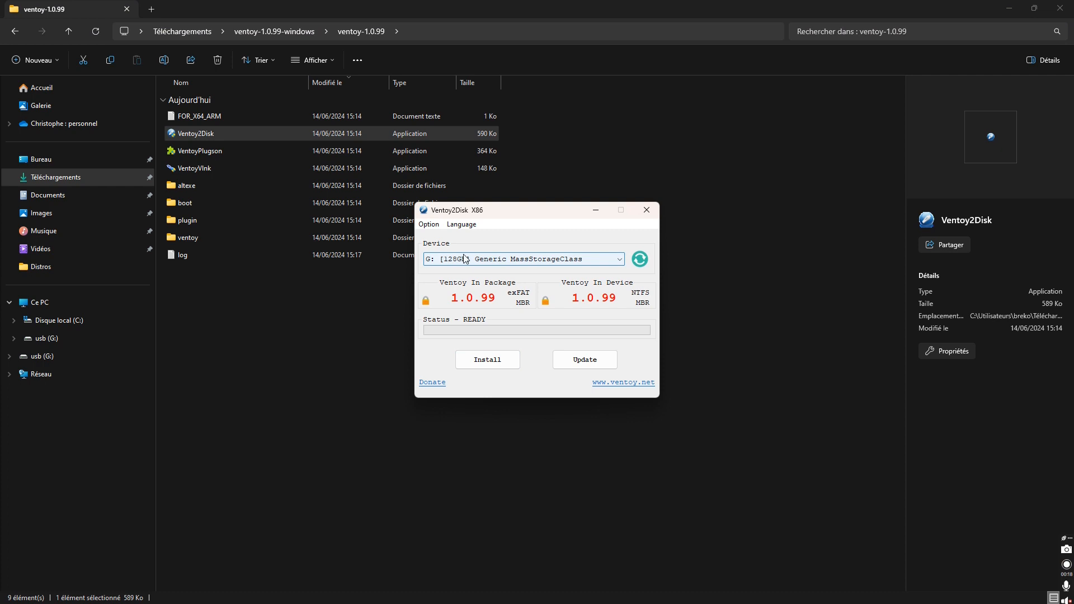
click(462, 224)
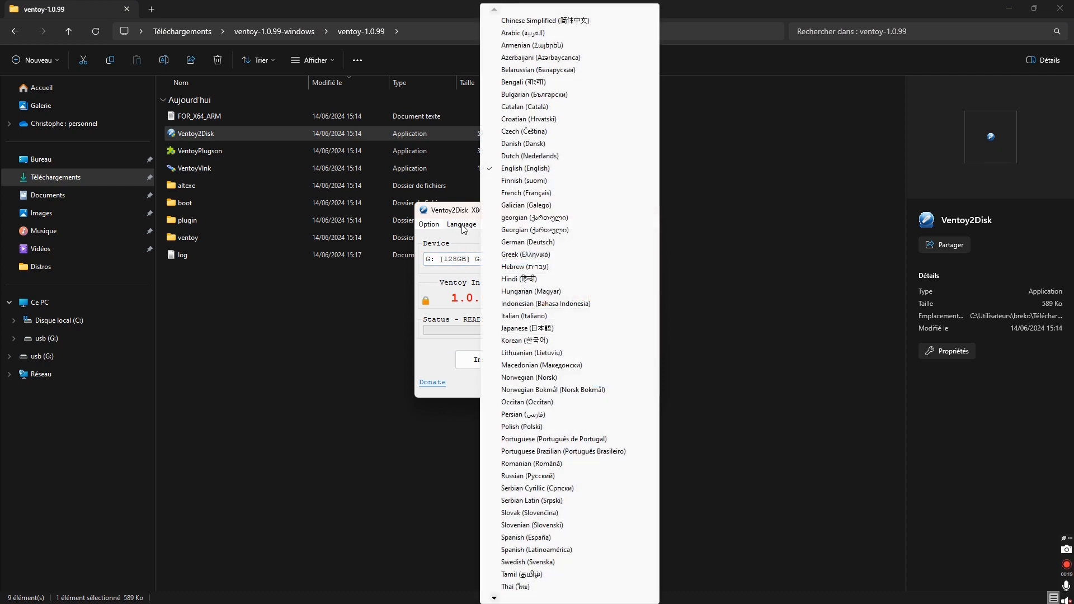
click(514, 193)
- Install Ventoy on the G: 128 GB Generic MassStorageClass device, confirming with YES, accepting both formatting warnings and dismissing the final dialog
click(582, 260)
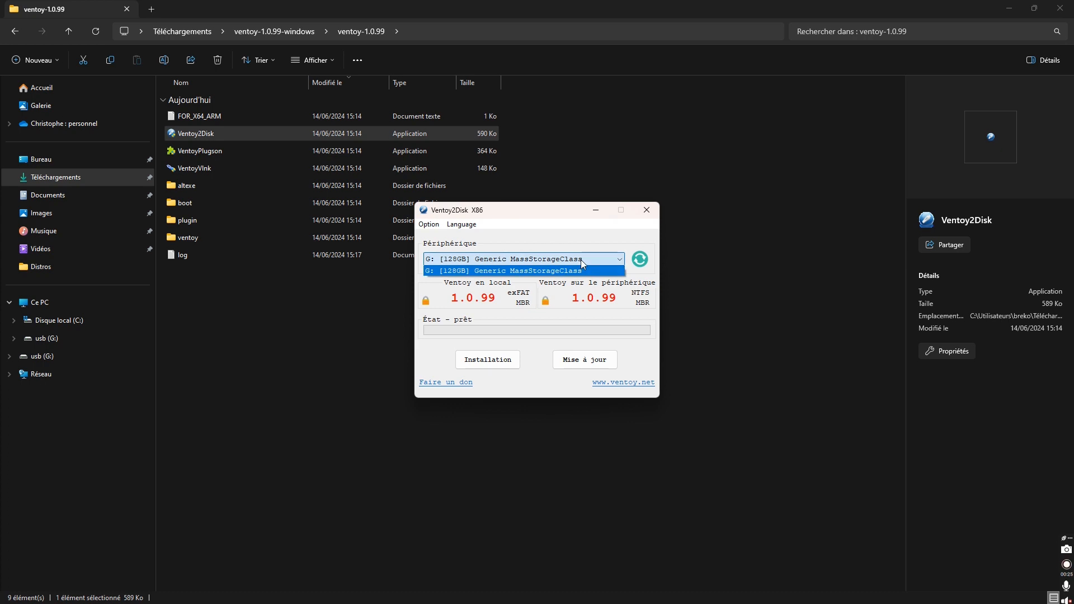
click(581, 261)
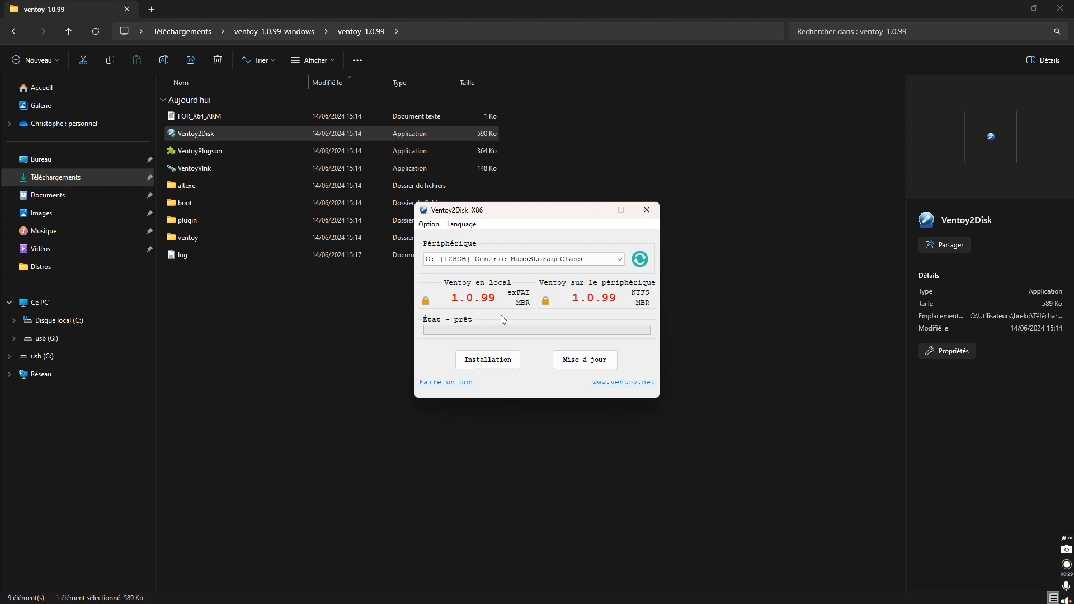
click(498, 363)
click(510, 328)
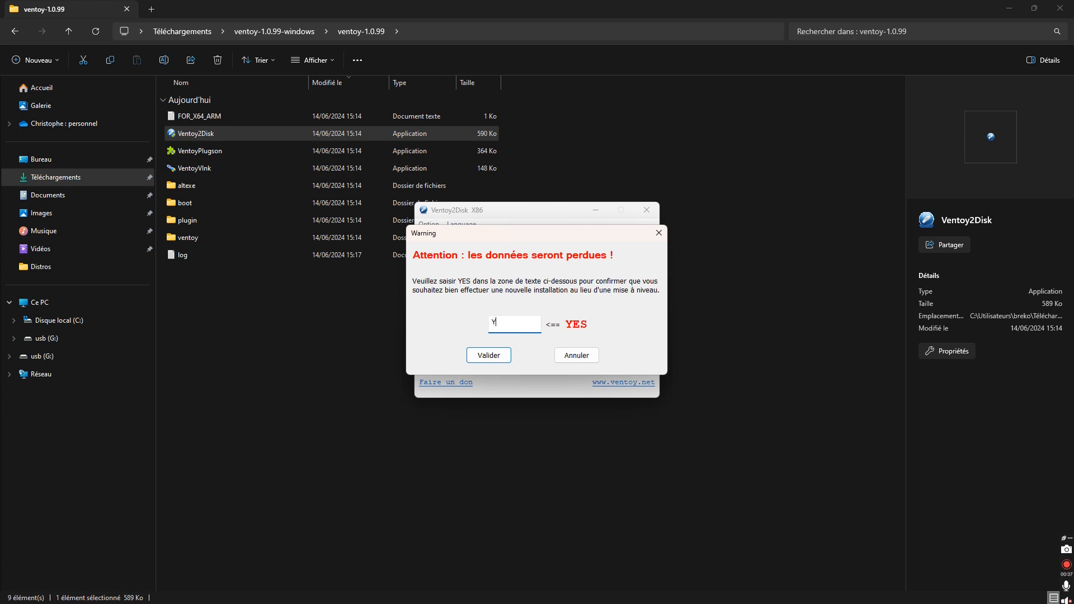
text(YES)
click(479, 357)
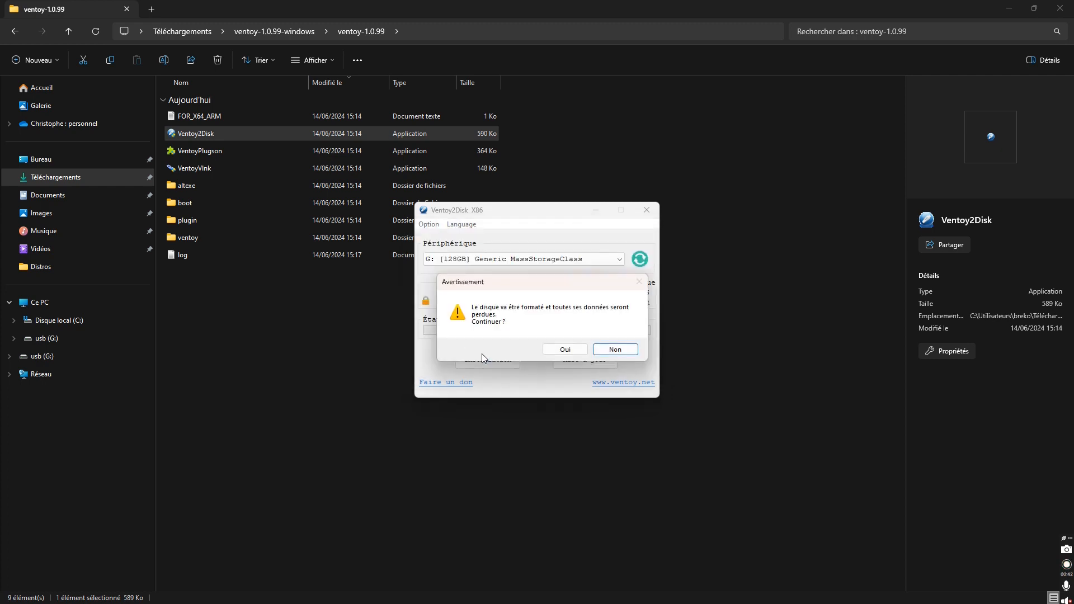
click(567, 350)
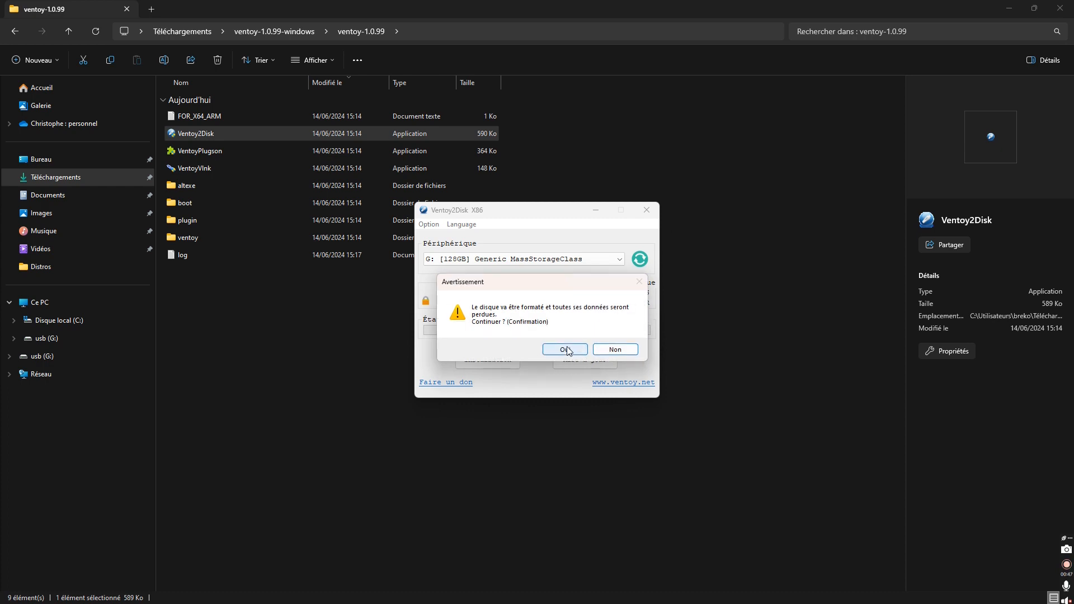
click(567, 350)
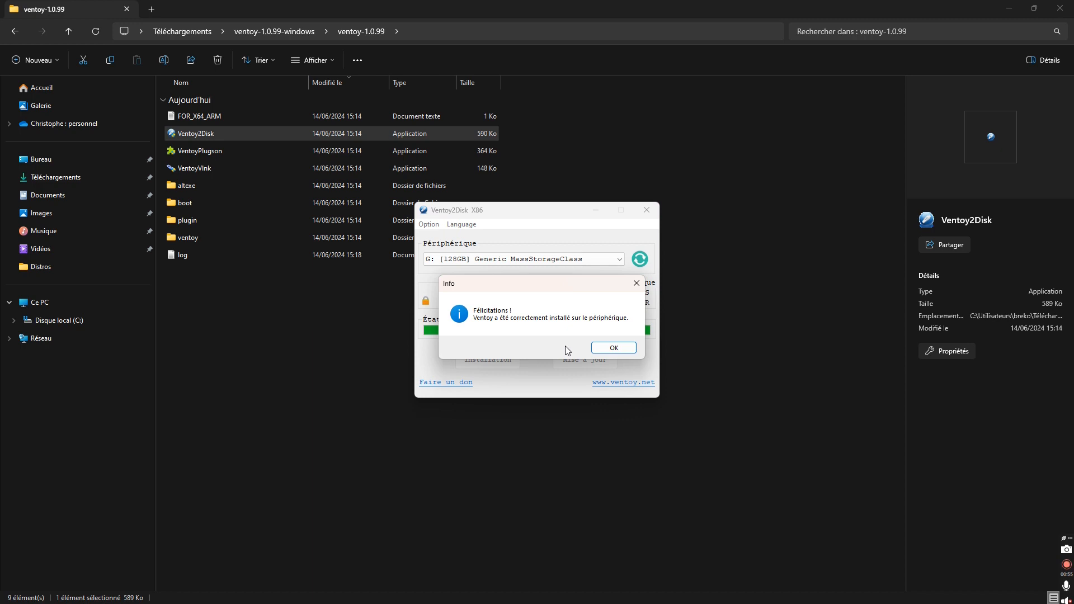
click(614, 348)
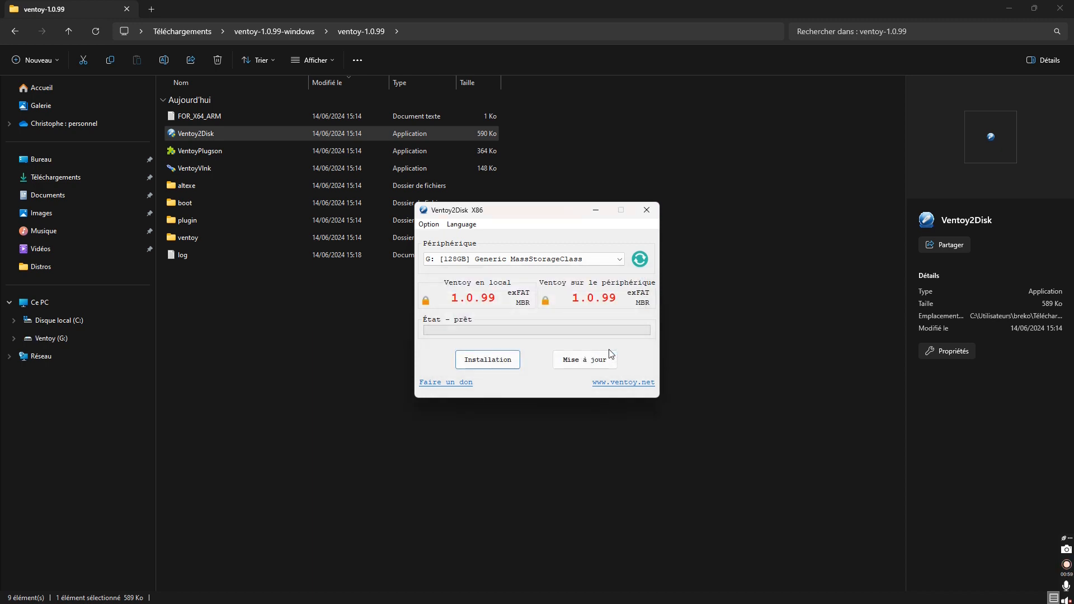
- Close Ventoy2Disk and open the Ventoy (G:) drive in File Explorer
click(648, 211)
click(73, 338)
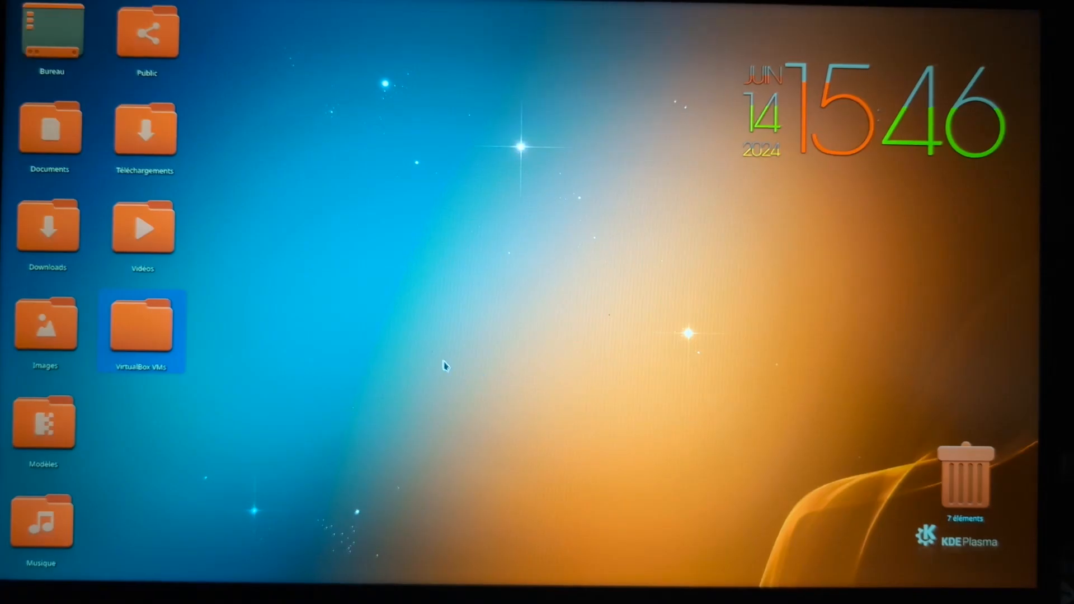
- Restart the computer from the KDE Plasma desktop
click(424, 420)
mouse_move(272, 563)
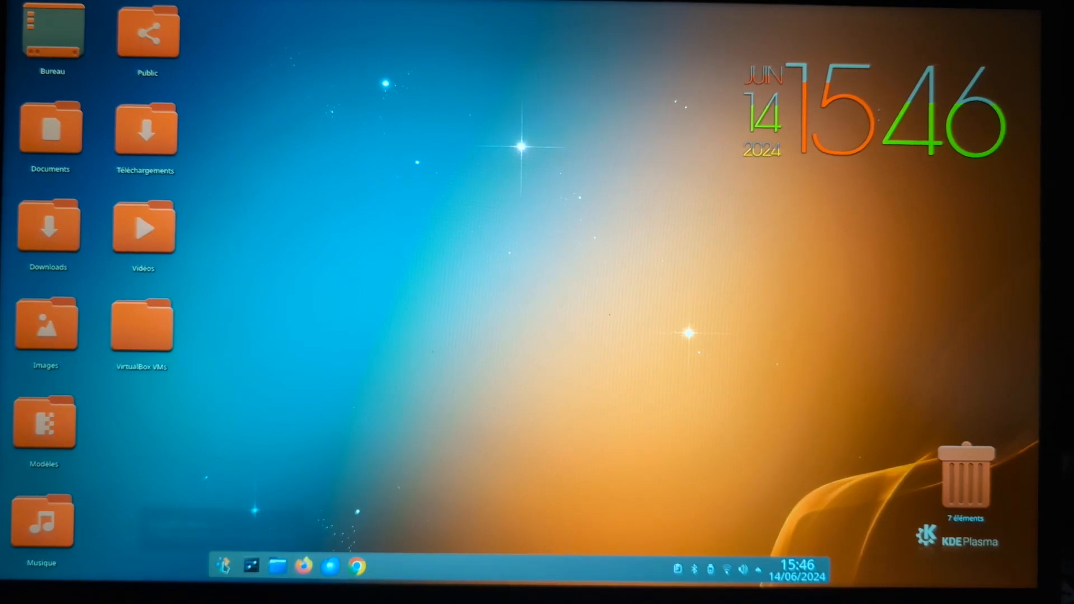
click(224, 566)
click(372, 551)
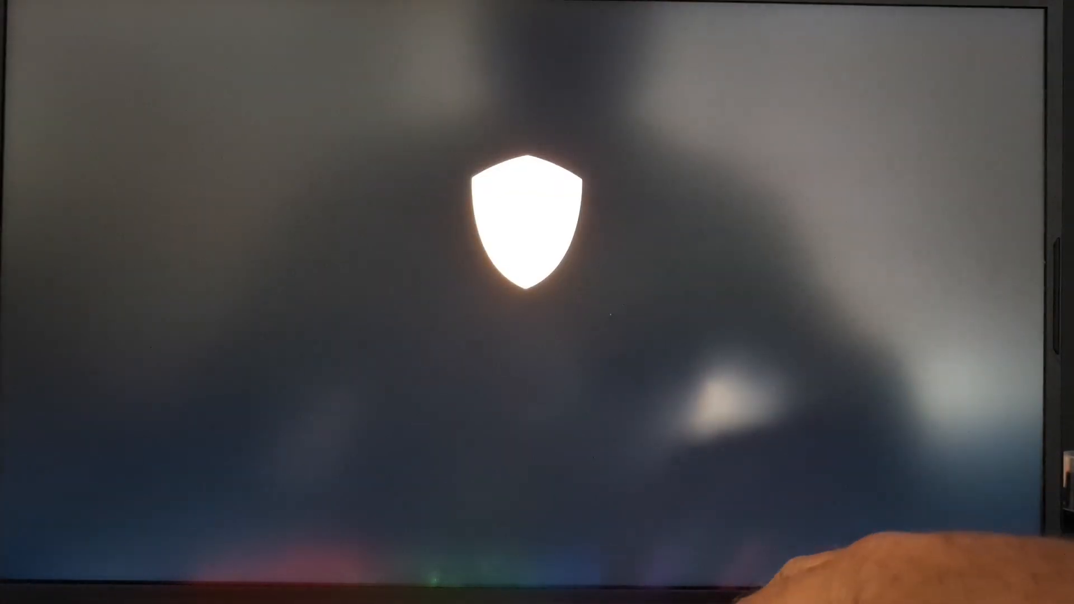
- Open the firmware boot device selection and boot from UEFI OS (JMicron Tech 0414)
key(F11)
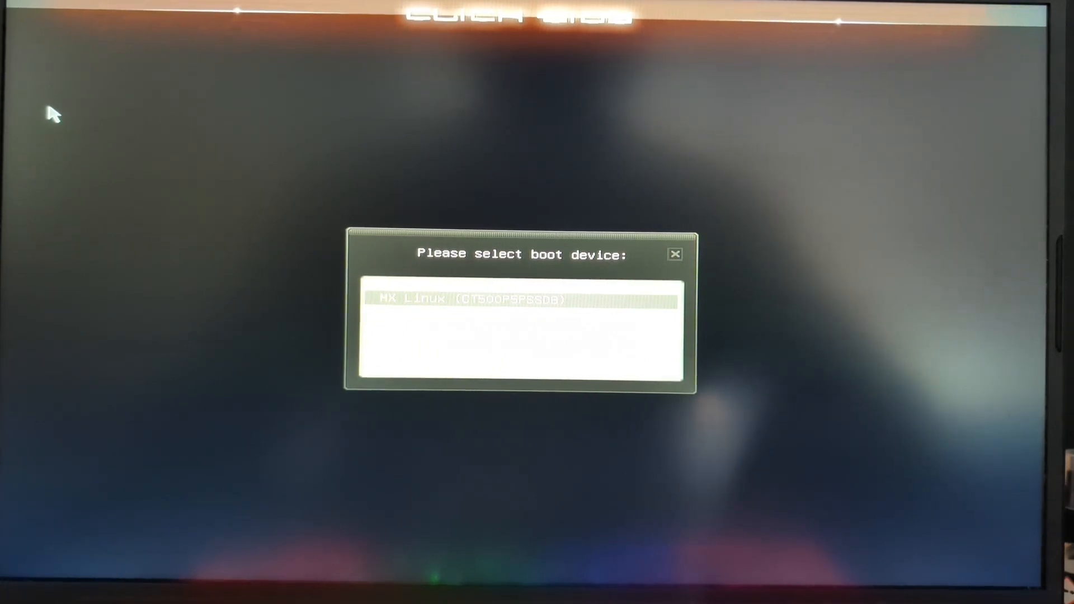
key(Down)
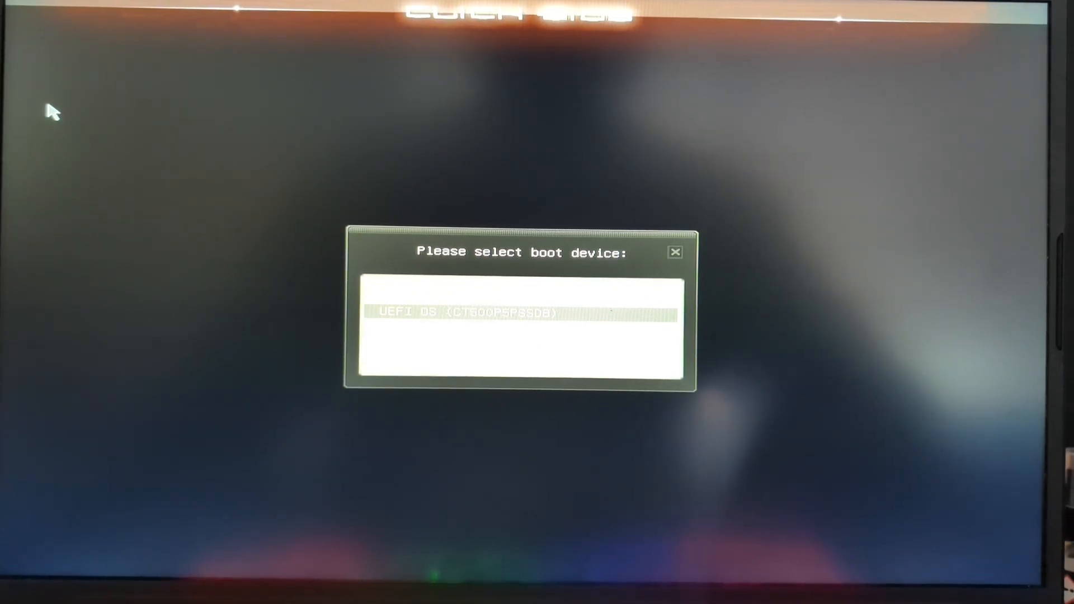
key(Down)
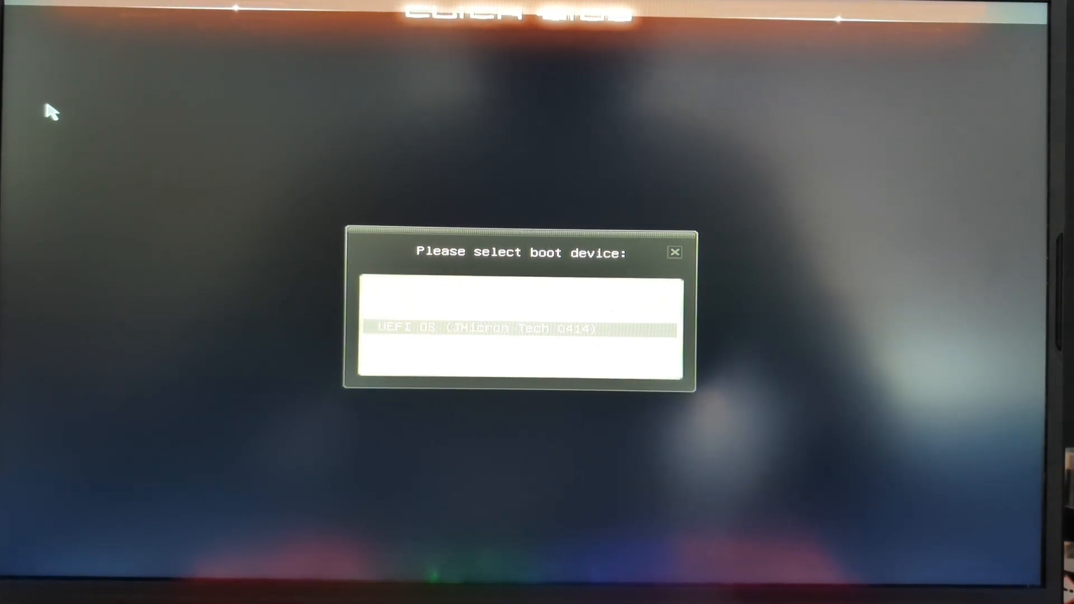
key(Return)
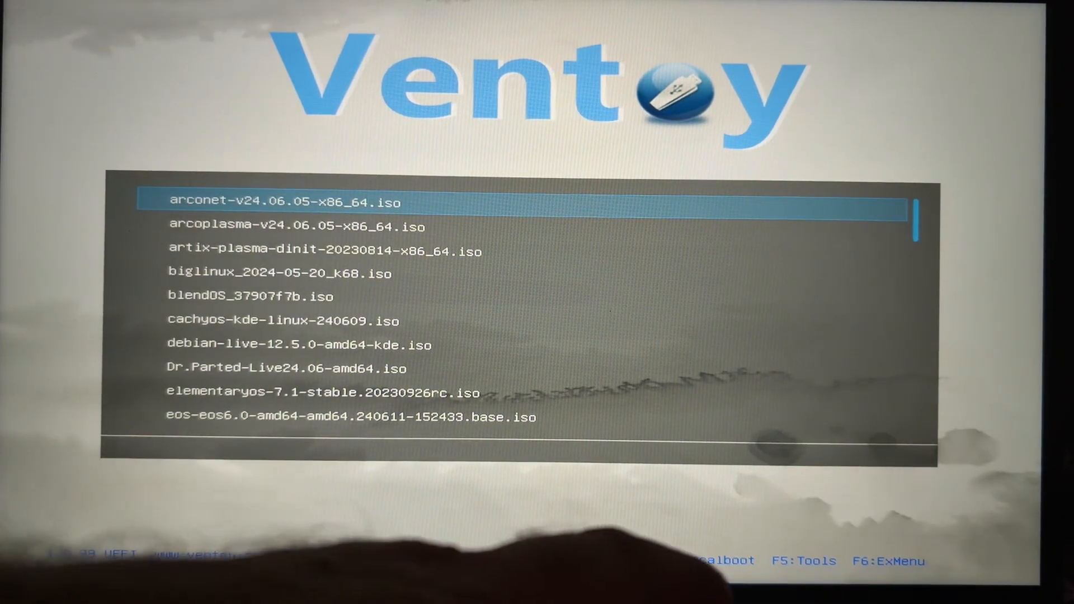
- Set the Ventoy boot menu language to fr_FR - French (Français)
key(l)
key(Down)
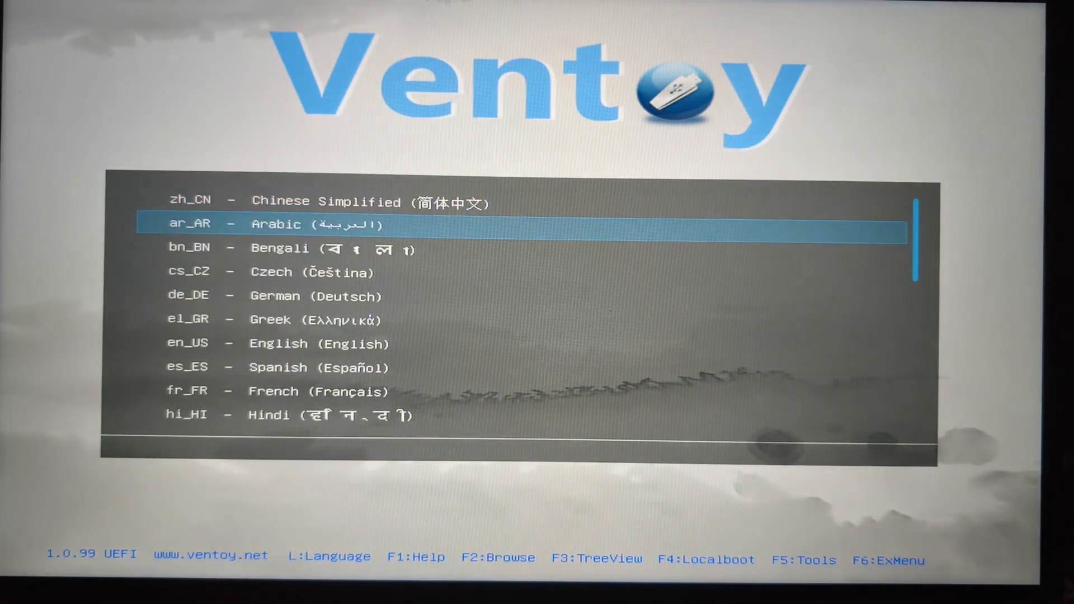
key(Down)
key(Down)
key(Down)
key(Down)
key(Down)
key(Down)
key(Down)
key(Down)
key(Down)
key(Down)
key(Up)
key(Up)
key(Up)
key(Up)
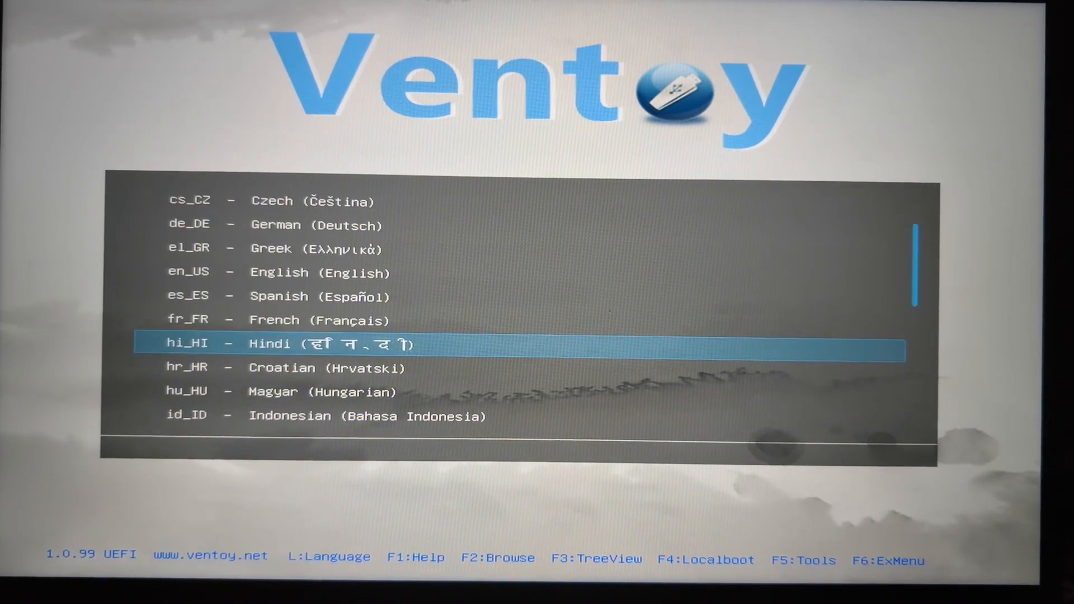
key(Return)
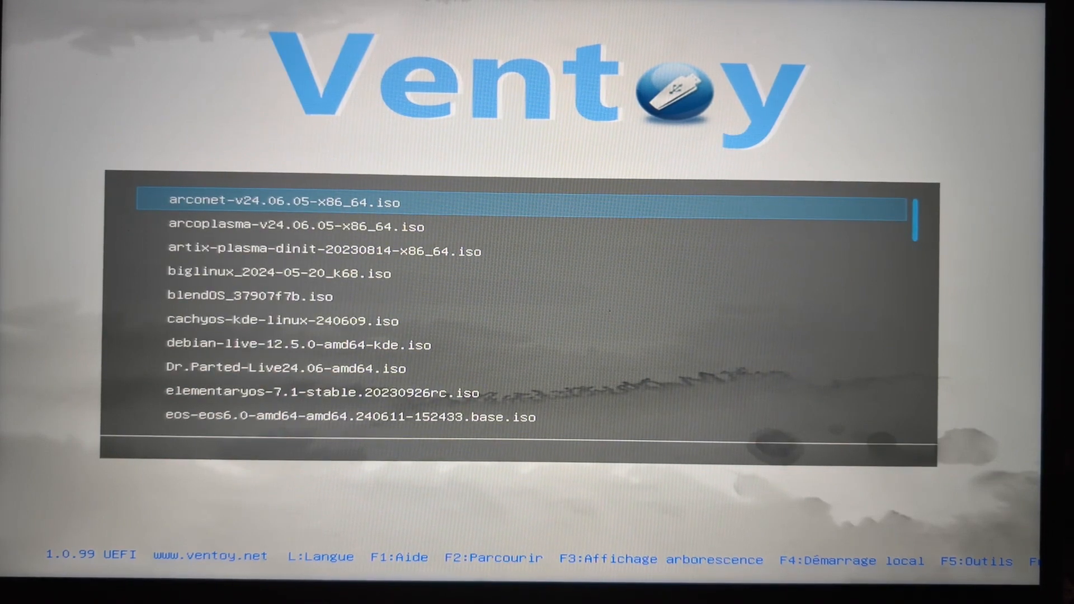
- Browse the ISO list to its end and boot Win11_23H2_French_x64v2.iso with the first start option
key(Down)
key(Down)
key(Down)
key(Down)
key(Down)
key(Down)
key(Down)
key(Down)
key(Down)
key(Down)
key(Down)
key(Down)
key(Down)
key(Down)
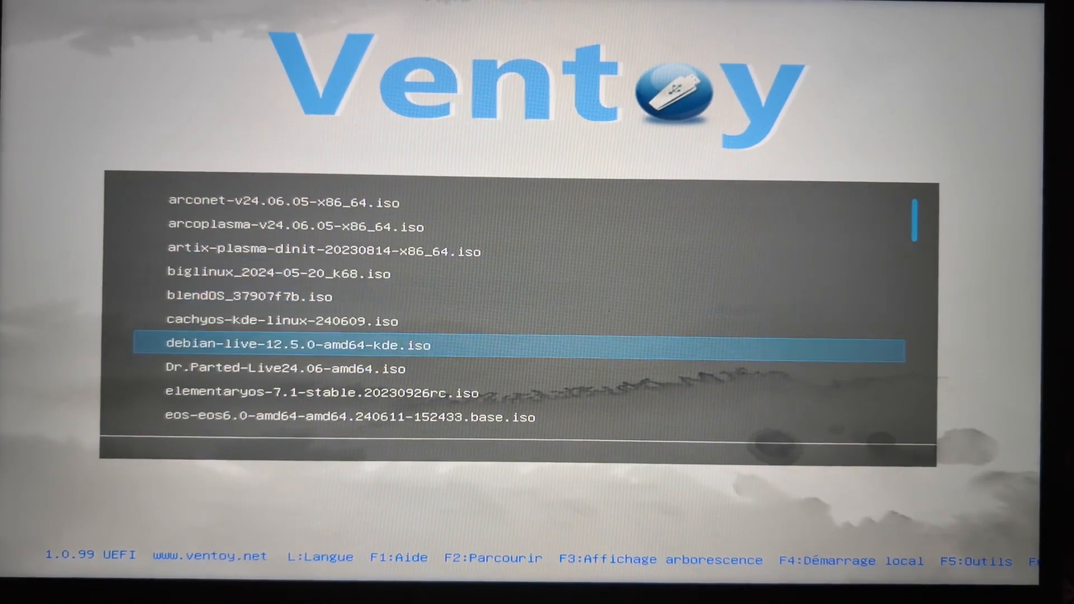
key(Down)
key(Down)
key(Down)
key(Down)
key(Down)
key(Down)
key(Down)
key(Down)
key(Down)
key(Down)
key(Down)
key(Down)
key(Down)
key(Down)
key(Down)
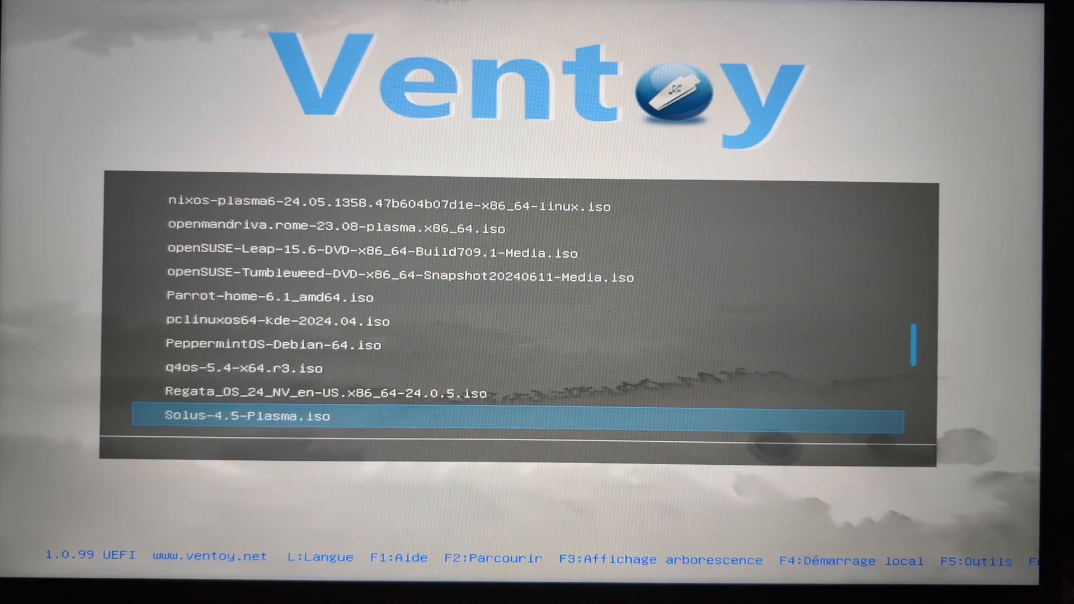
key(Down)
key(Down)
key(Down)
key(Down)
key(Down)
key(Down)
key(Down)
key(Down)
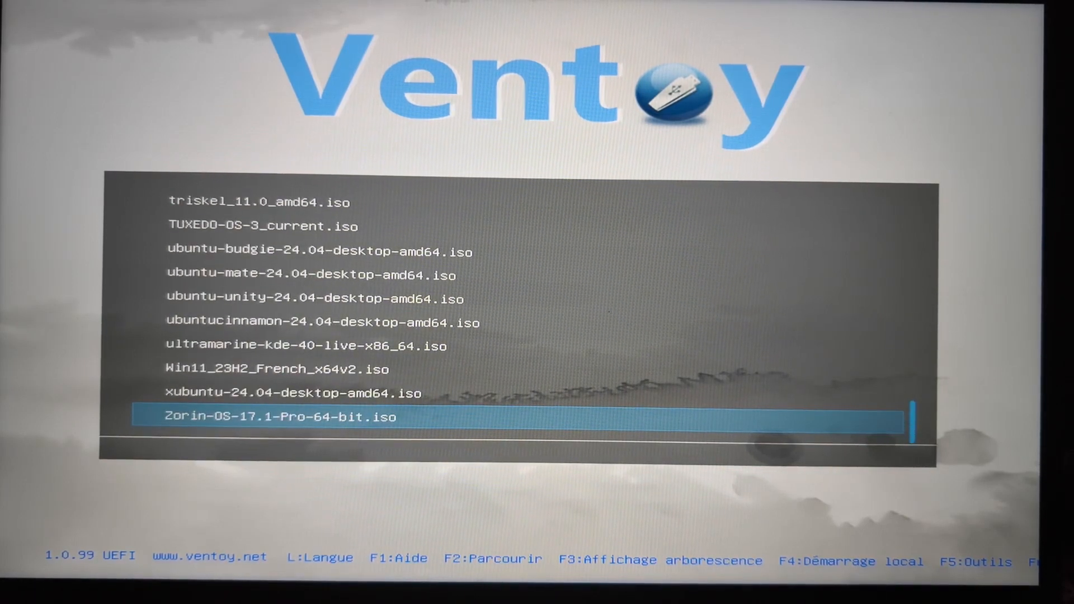
key(Up)
key(Up)
key(Return)
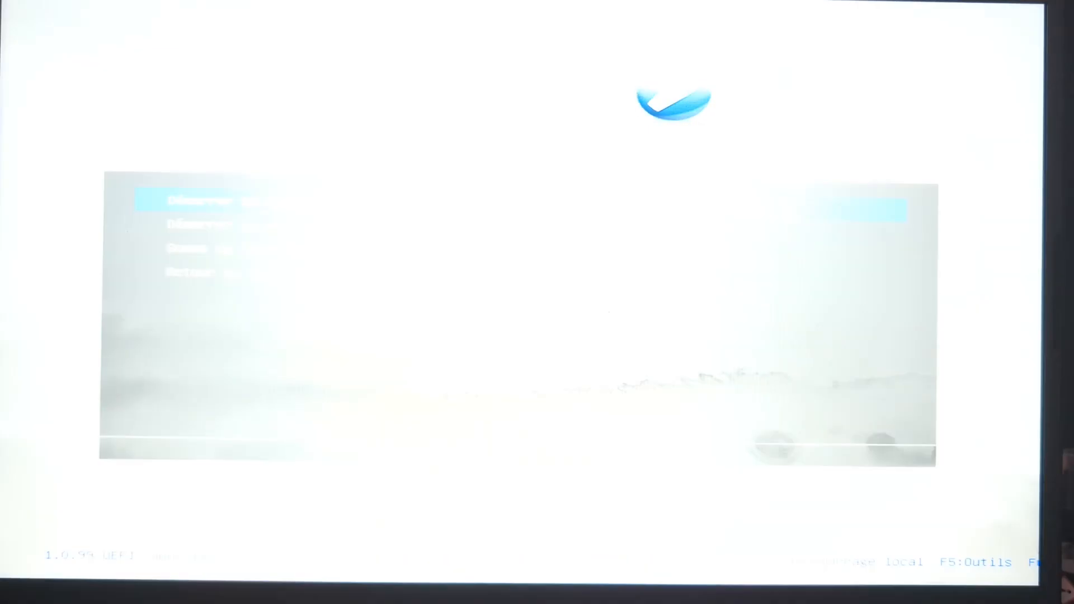
key(Return)
key(Return)
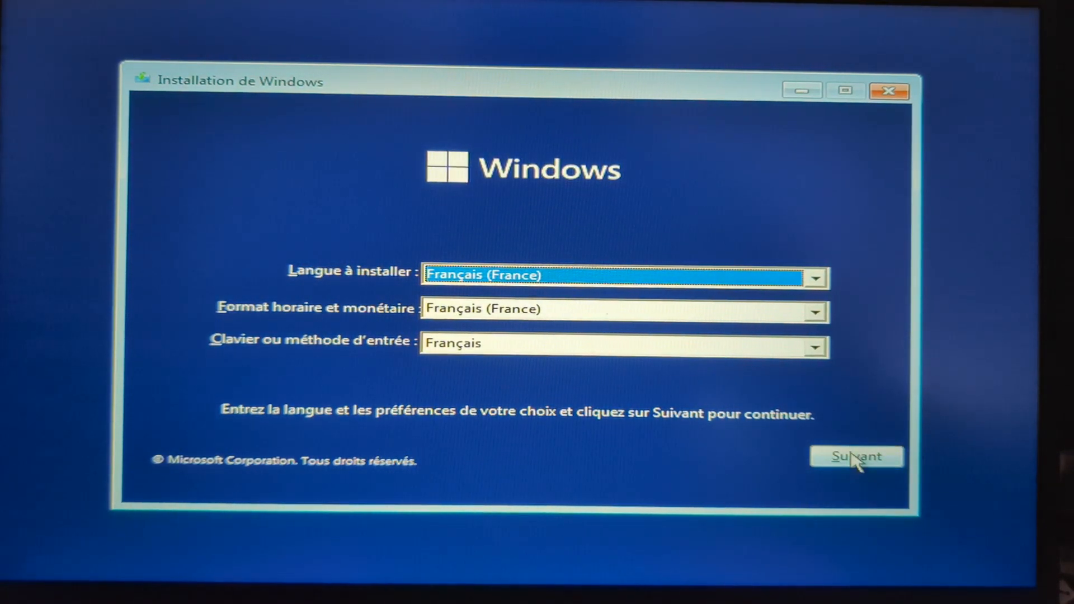
- Start the Windows installation with the French language settings, skip the product key and choose Windows 11 Famille x64
click(853, 455)
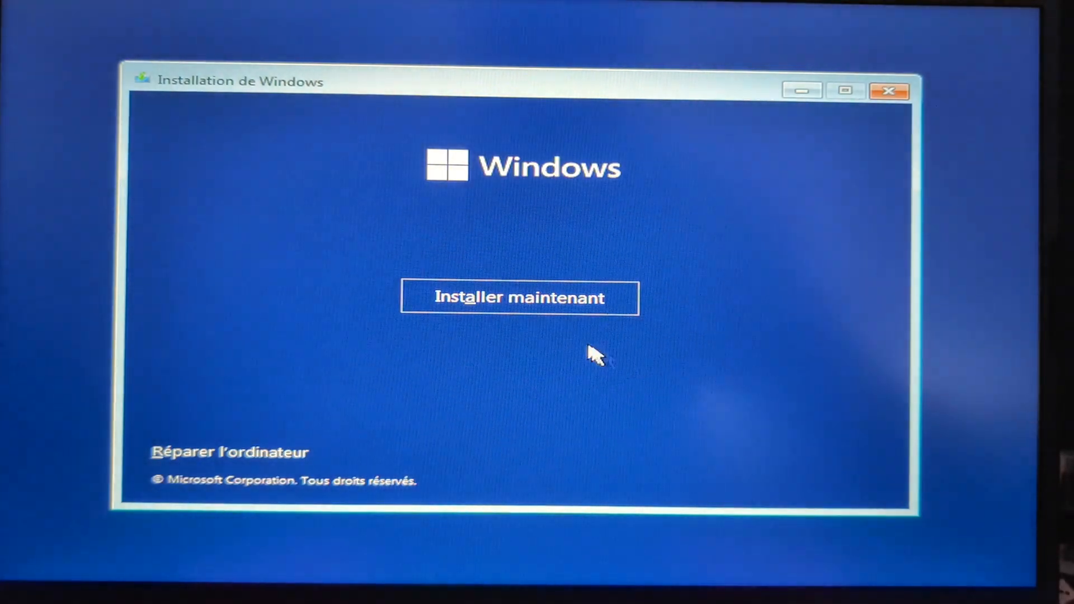
click(556, 303)
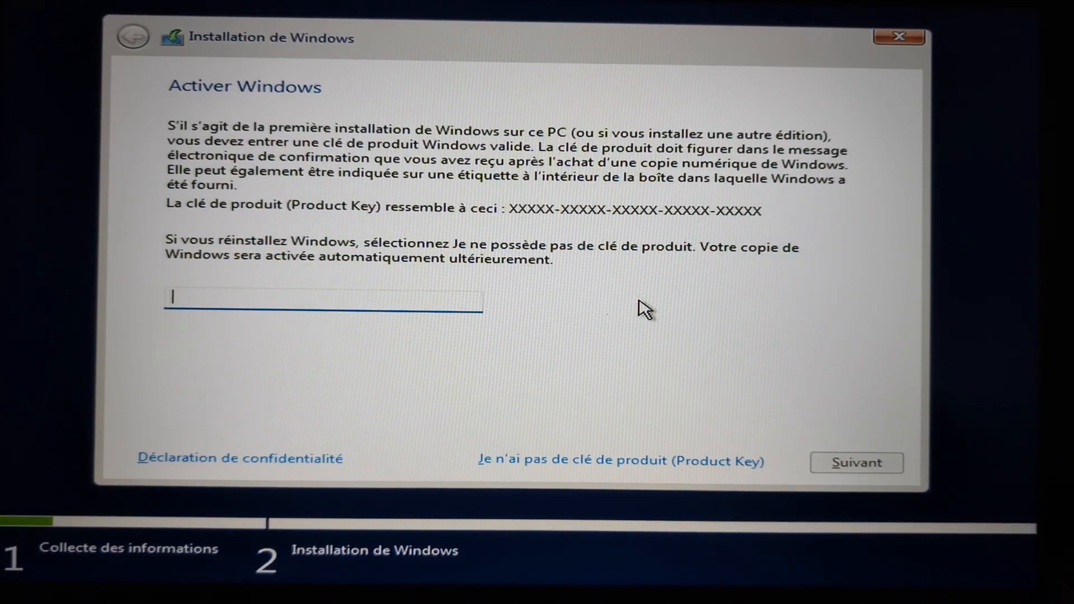
click(614, 464)
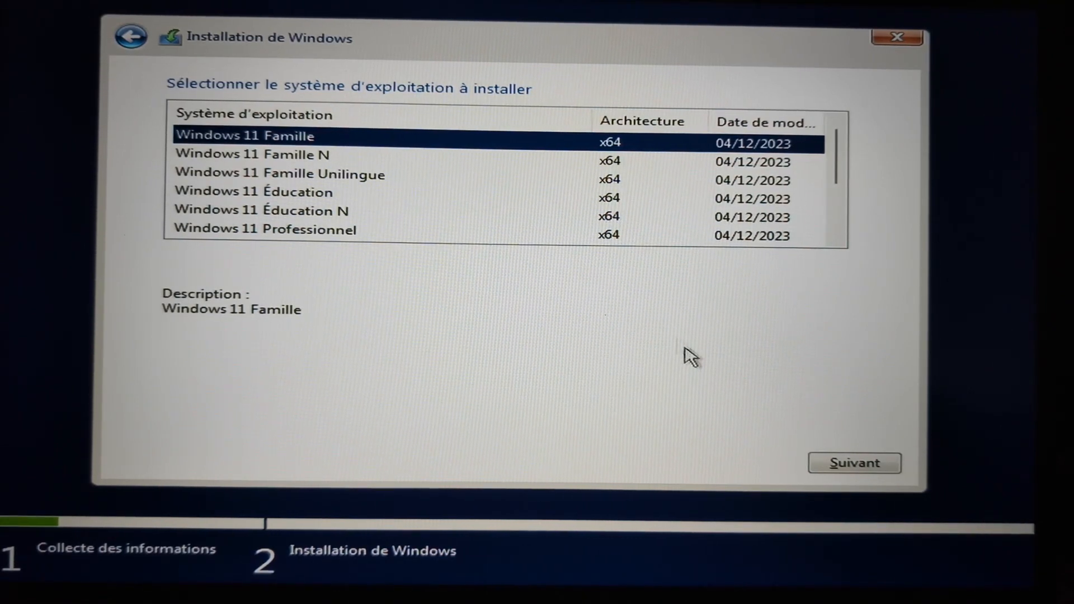
click(850, 462)
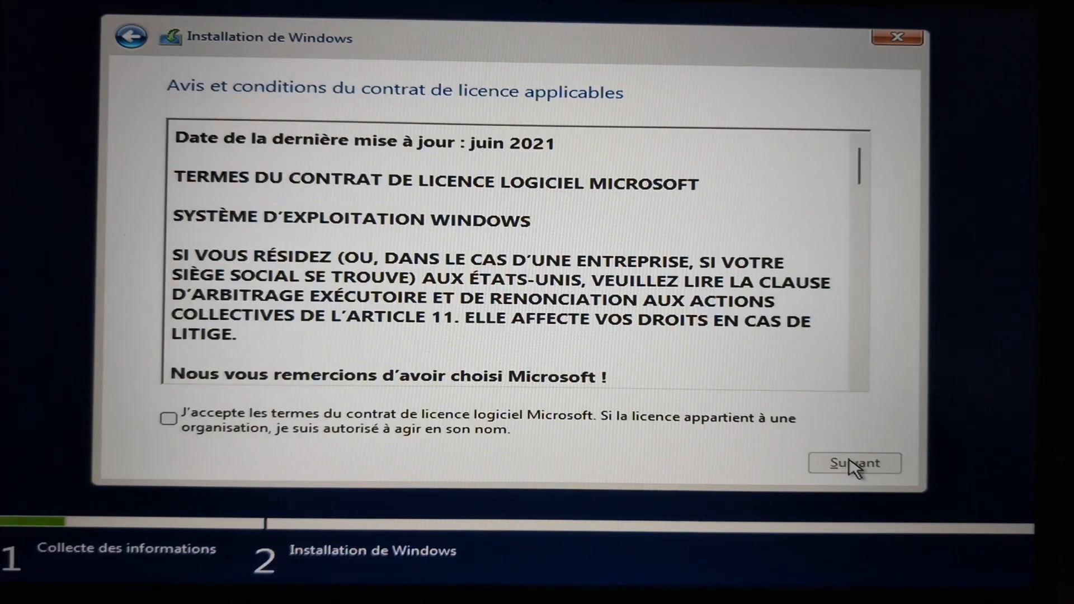
- Accept the Microsoft licence terms and choose the custom installation type (Personnalisé : installer uniquement Windows)
click(168, 419)
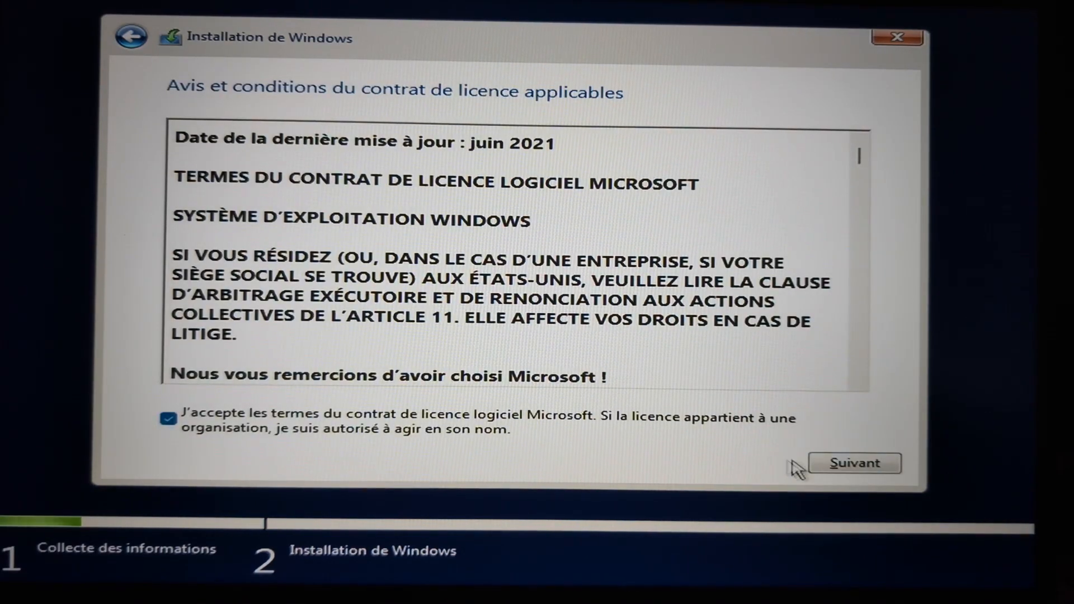
click(856, 468)
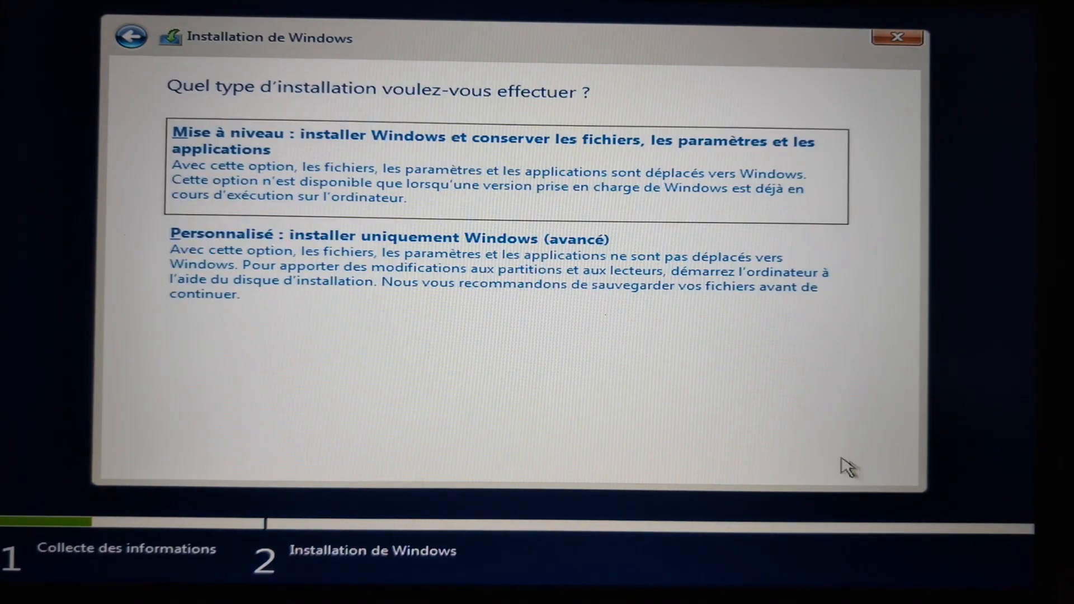
click(402, 271)
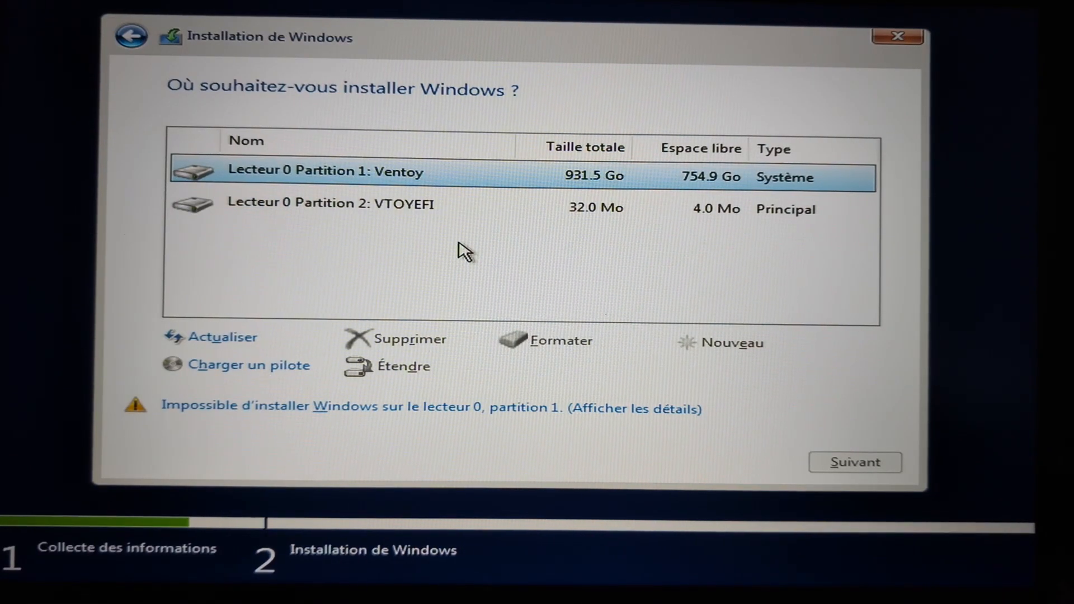
- Load the Intel RST VMD Controller 467F driver from the RST_V19.1.0.1001_PV folder on Ventoy (C:)
click(278, 368)
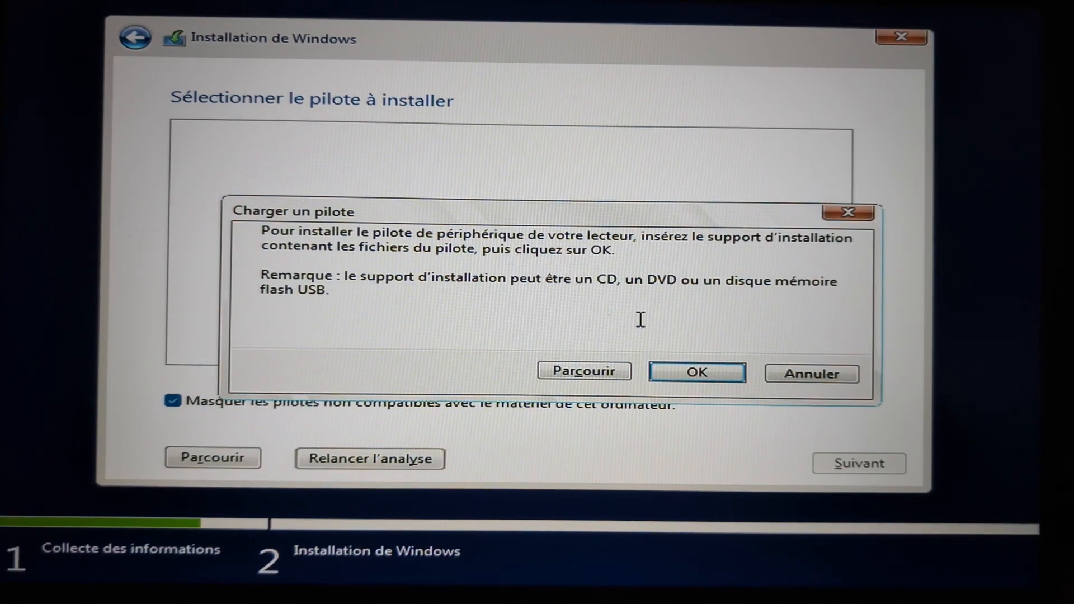
click(597, 381)
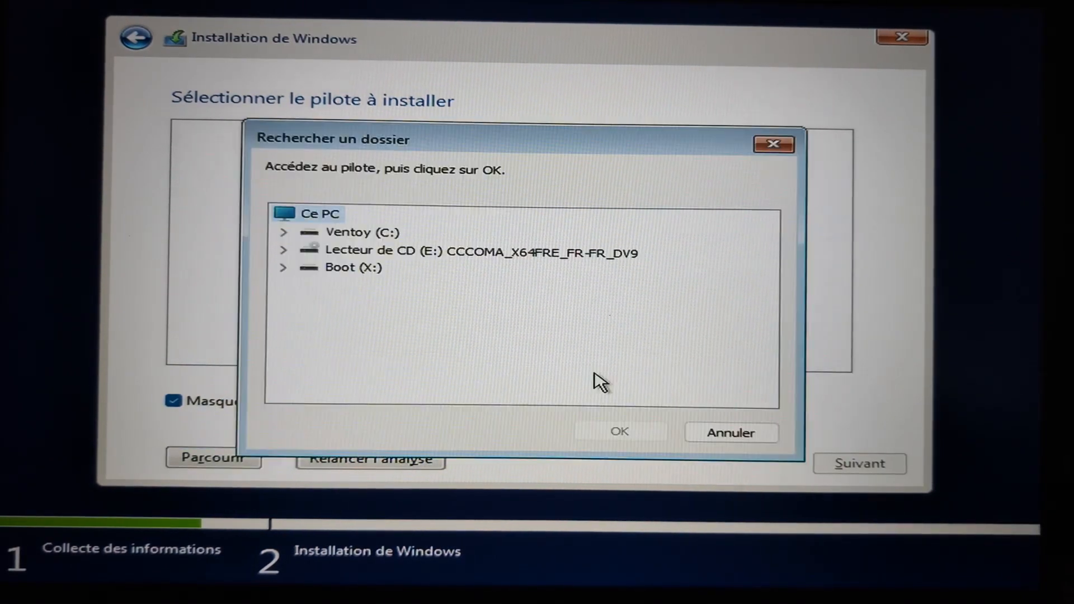
click(283, 232)
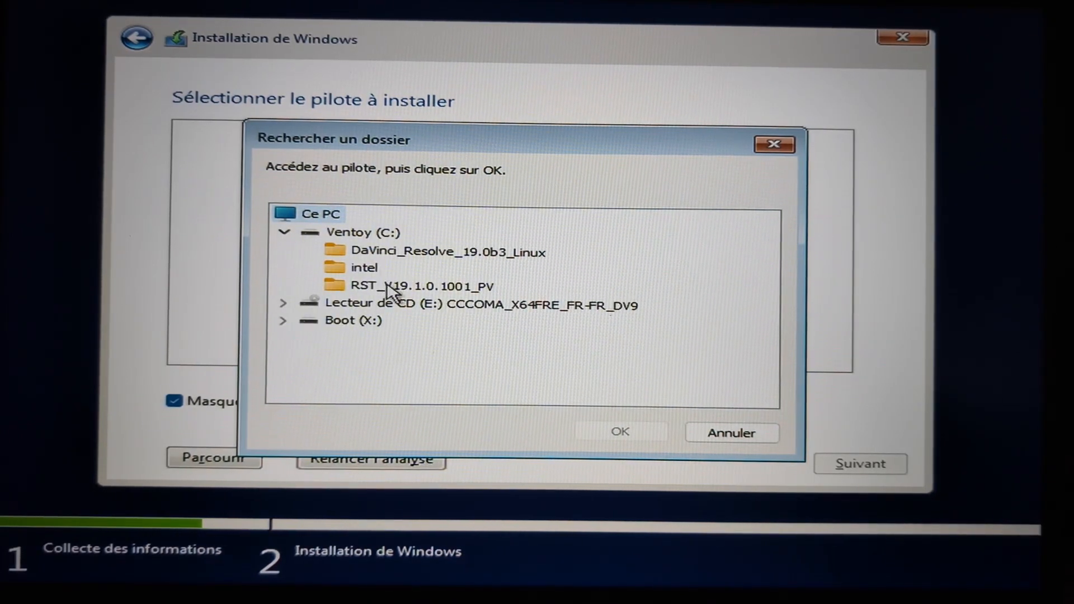
click(436, 288)
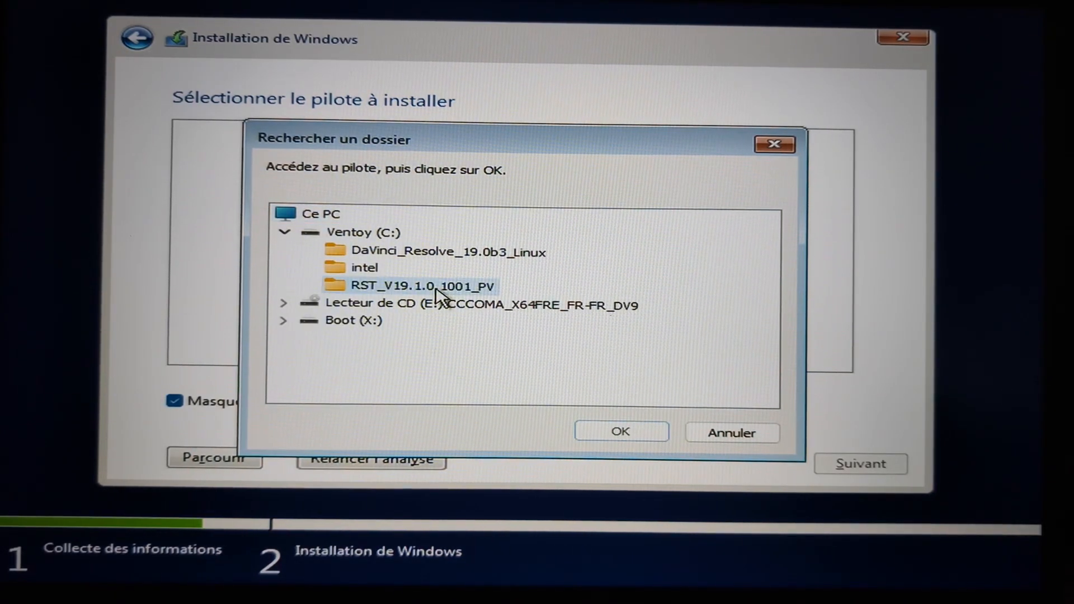
click(617, 433)
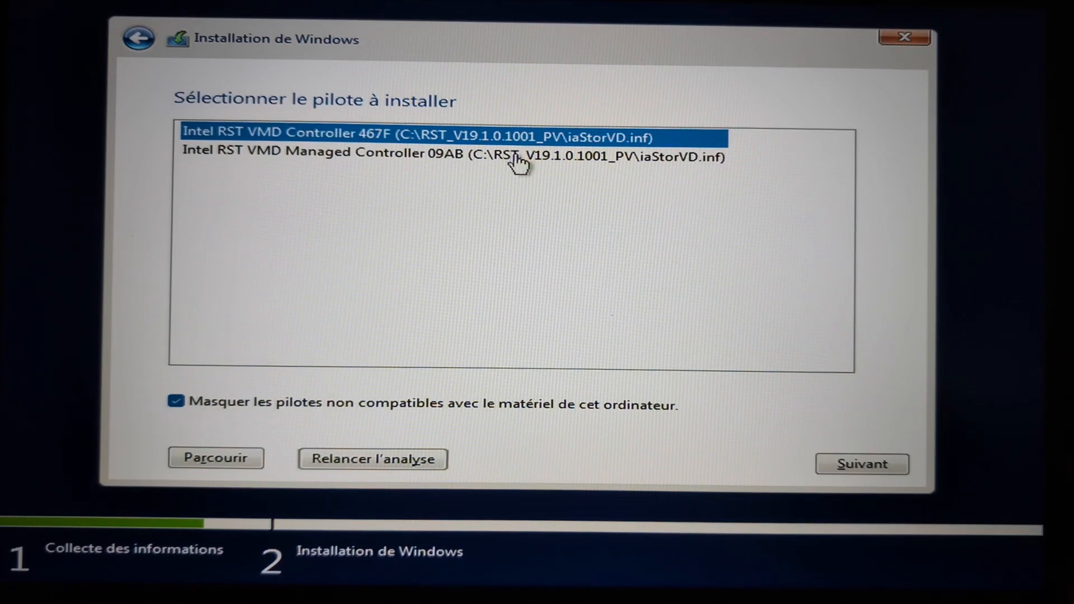
click(845, 463)
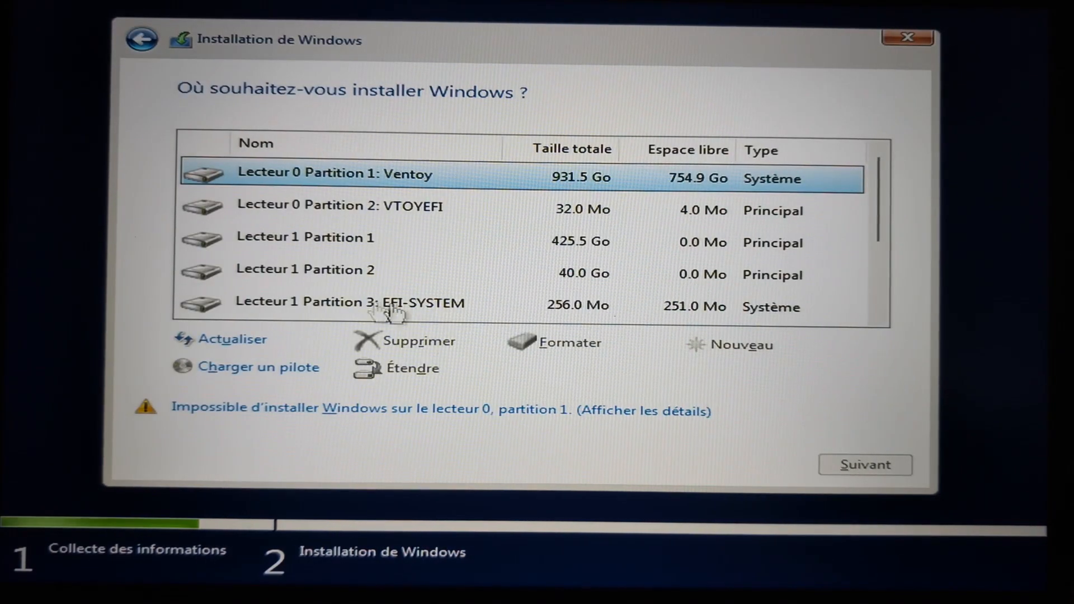
- Examine the partitions of Lecteur 0, 1 and 2, selecting those of Lecteur 1 and Lecteur 2 one after another
scroll(395, 274, down, 2)
scroll(396, 283, up, 2)
scroll(397, 282, down, 2)
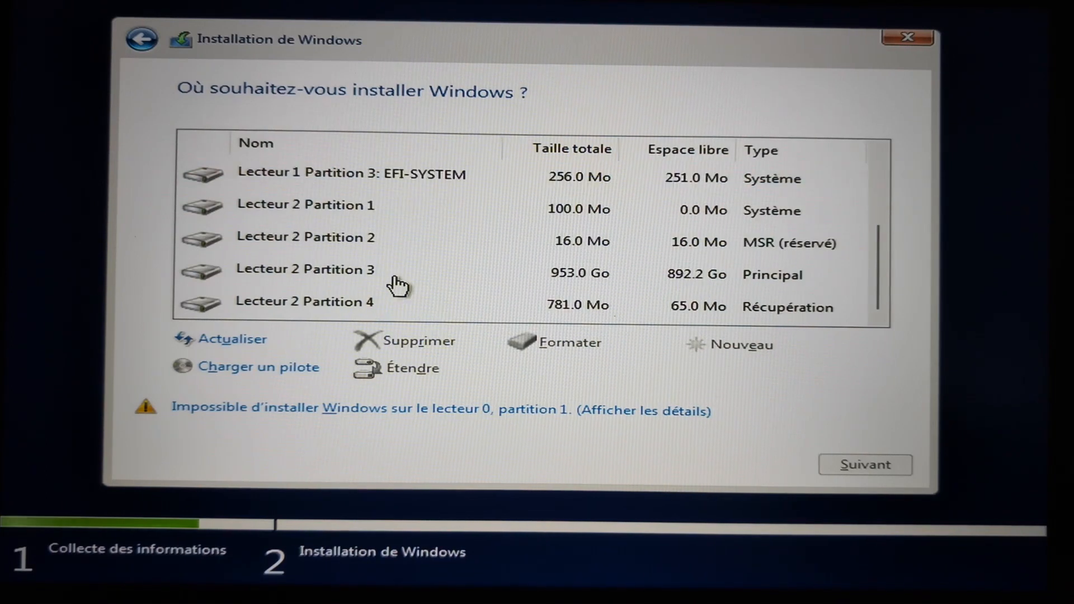
drag(869, 280, 890, 199)
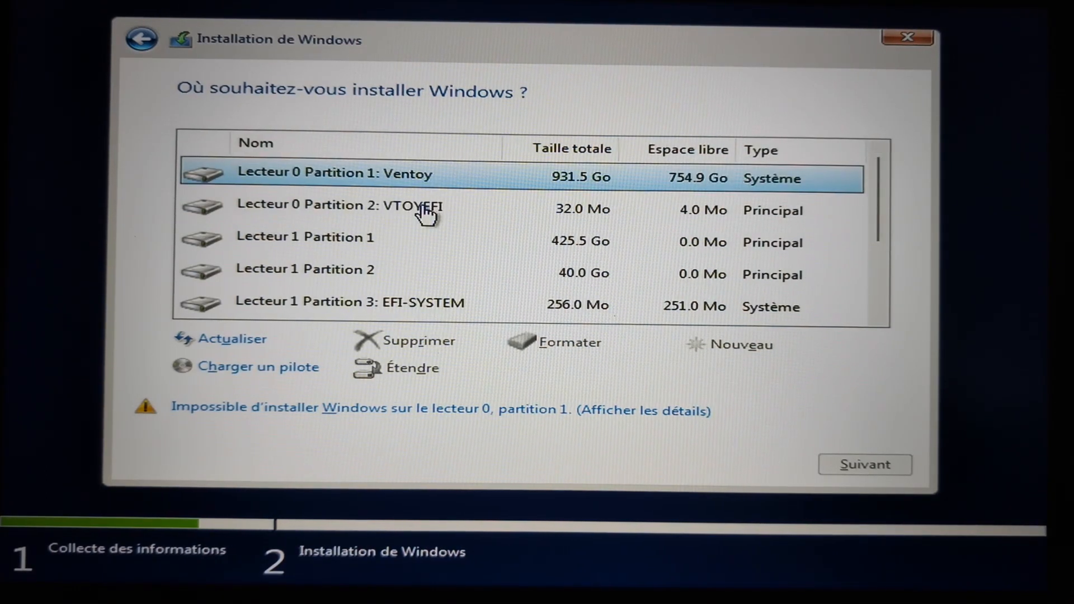
click(384, 241)
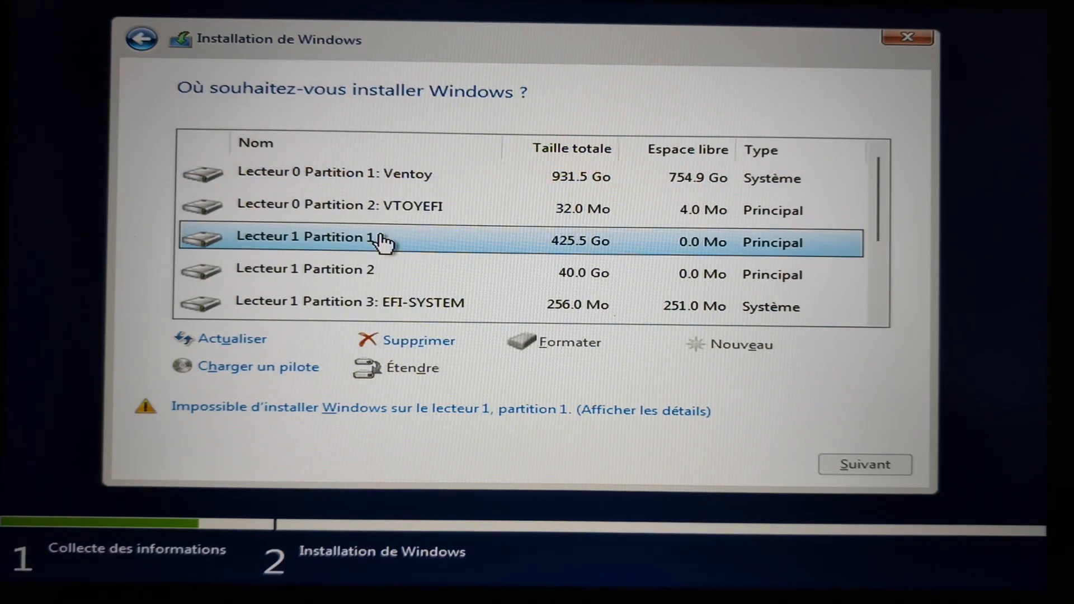
click(381, 276)
click(428, 296)
scroll(431, 302, down, 2)
click(433, 207)
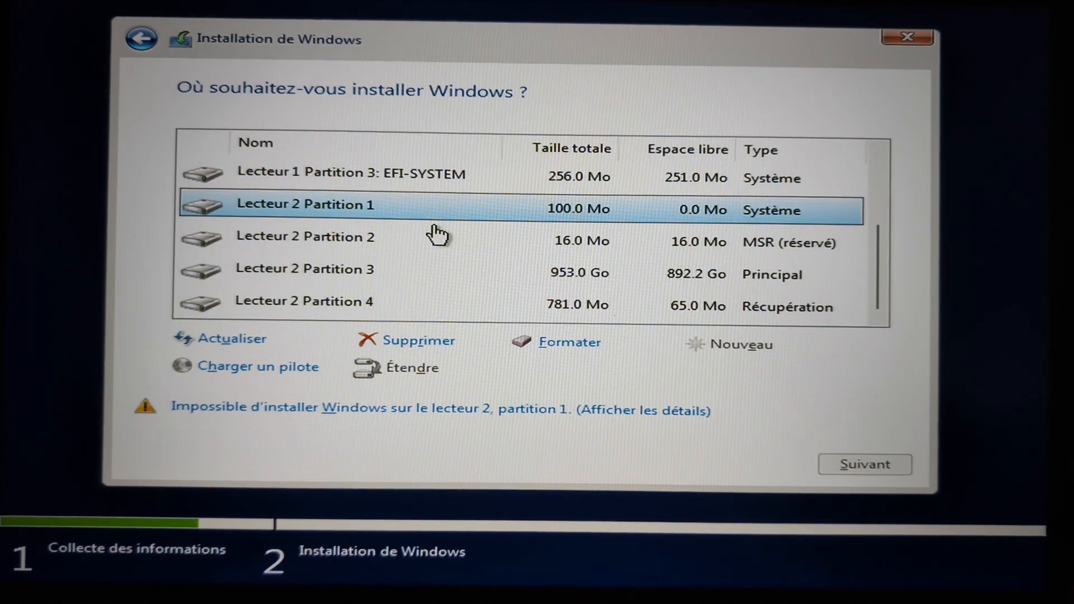
click(439, 240)
click(441, 272)
click(445, 306)
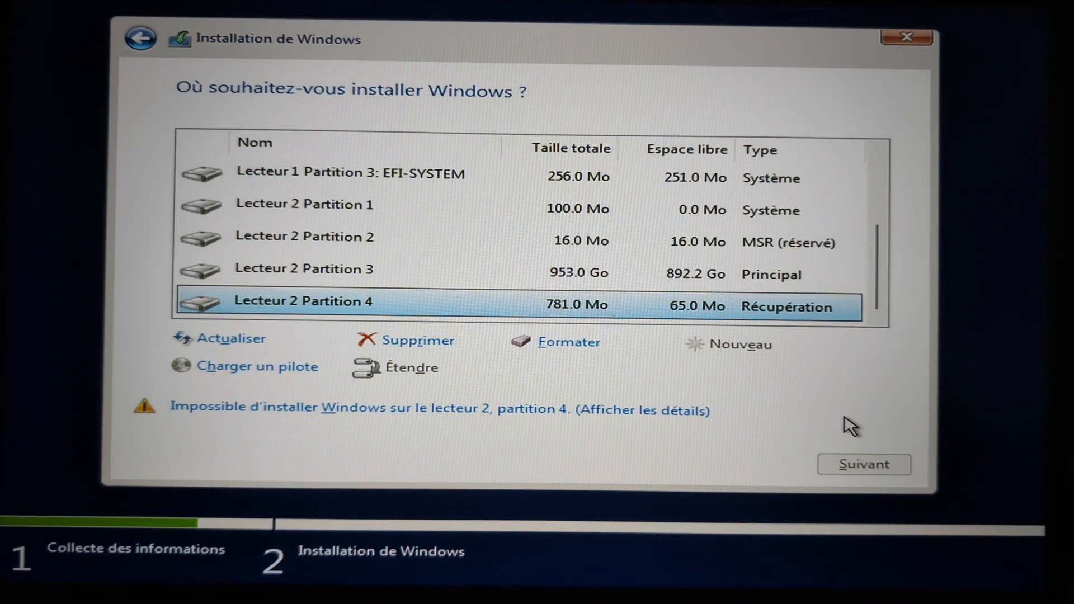
- Quit the Windows installation and confirm leaving it
drag(880, 291, 877, 207)
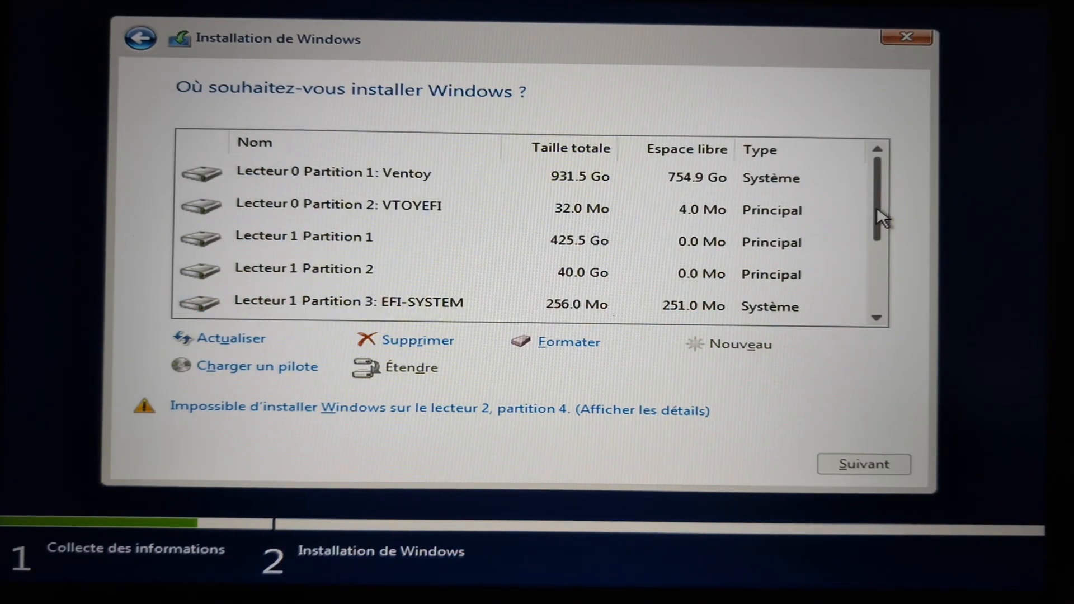
click(908, 37)
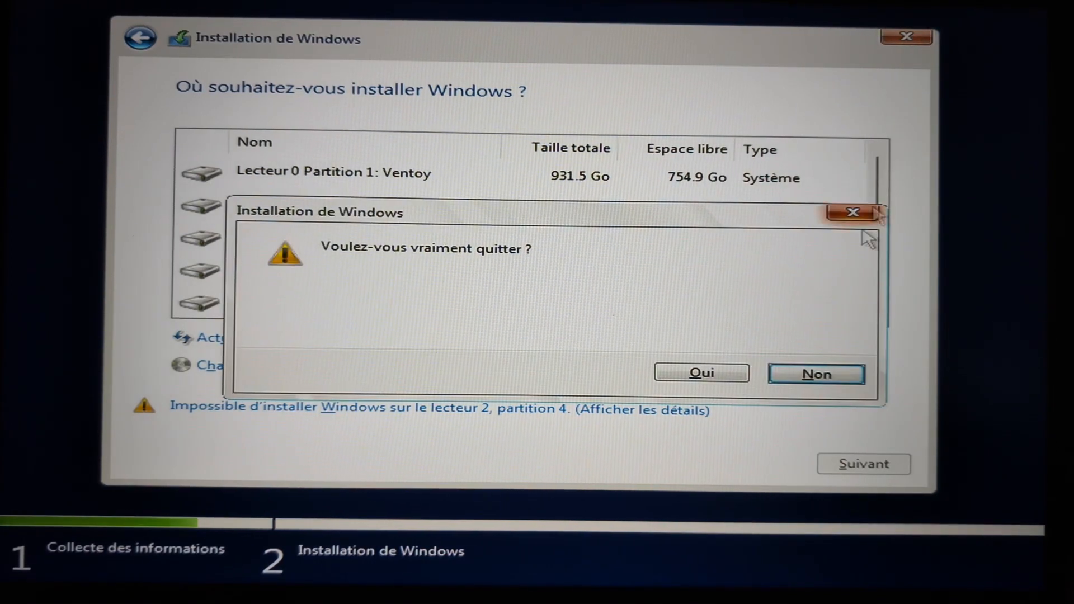
click(699, 374)
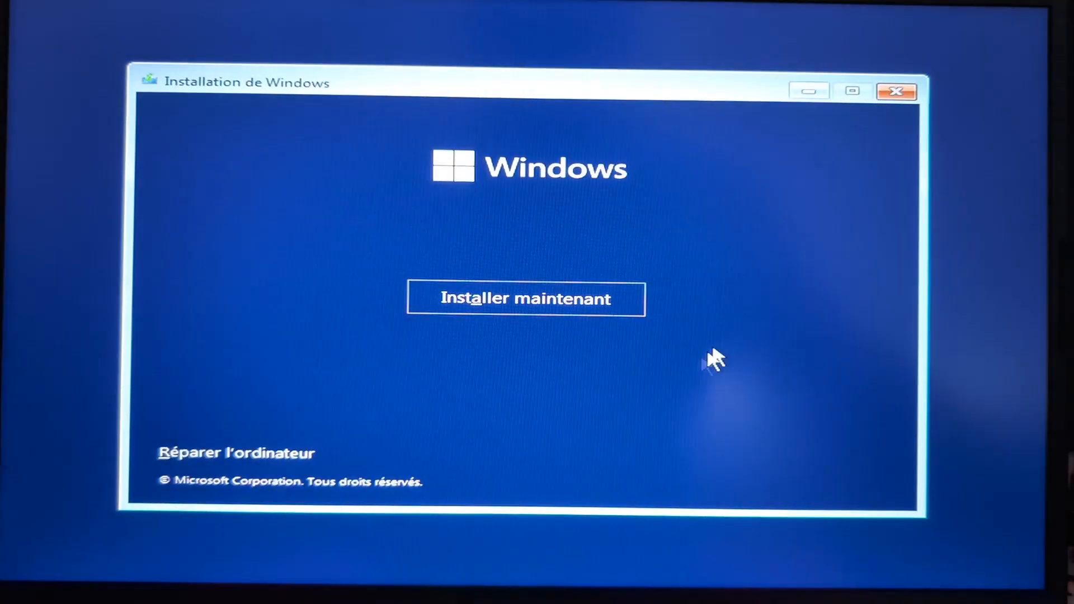
- Cancel Windows setup to restart the computer, and boot from the second UEFI entry in the boot device list
click(897, 92)
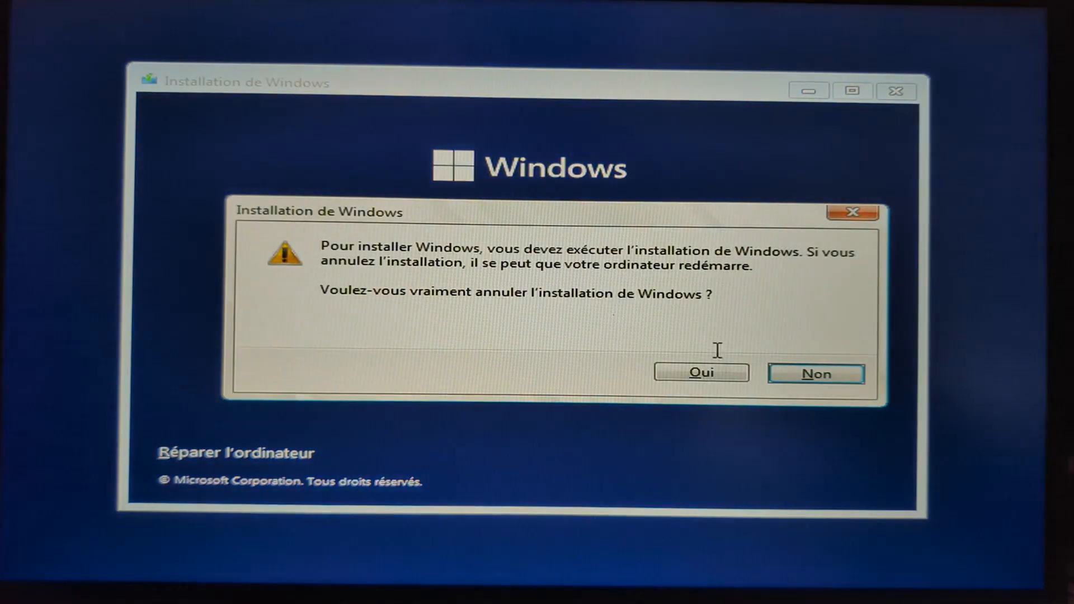
click(707, 376)
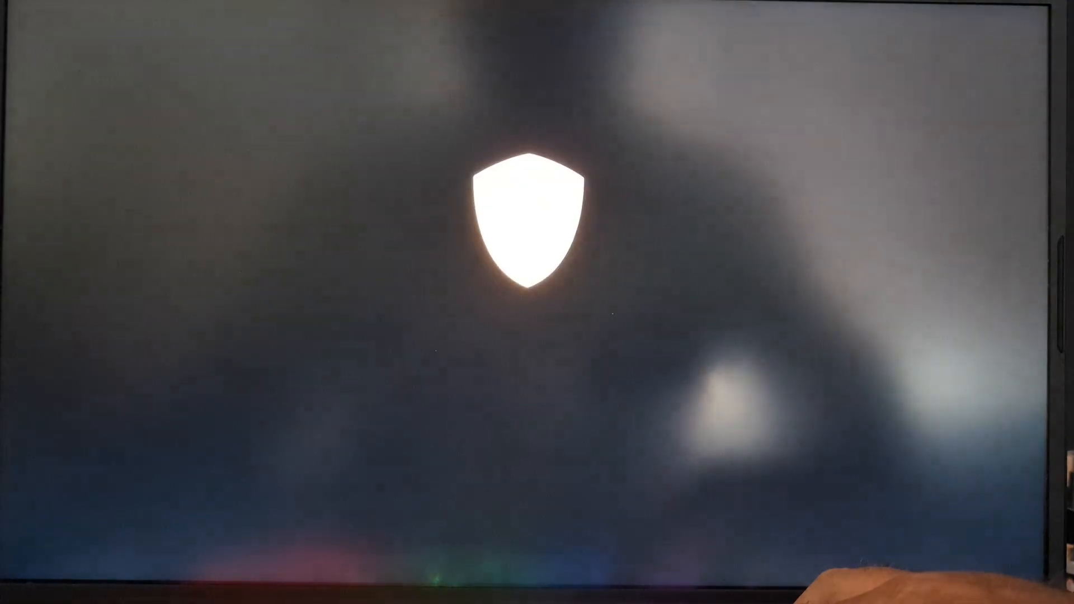
key(F11)
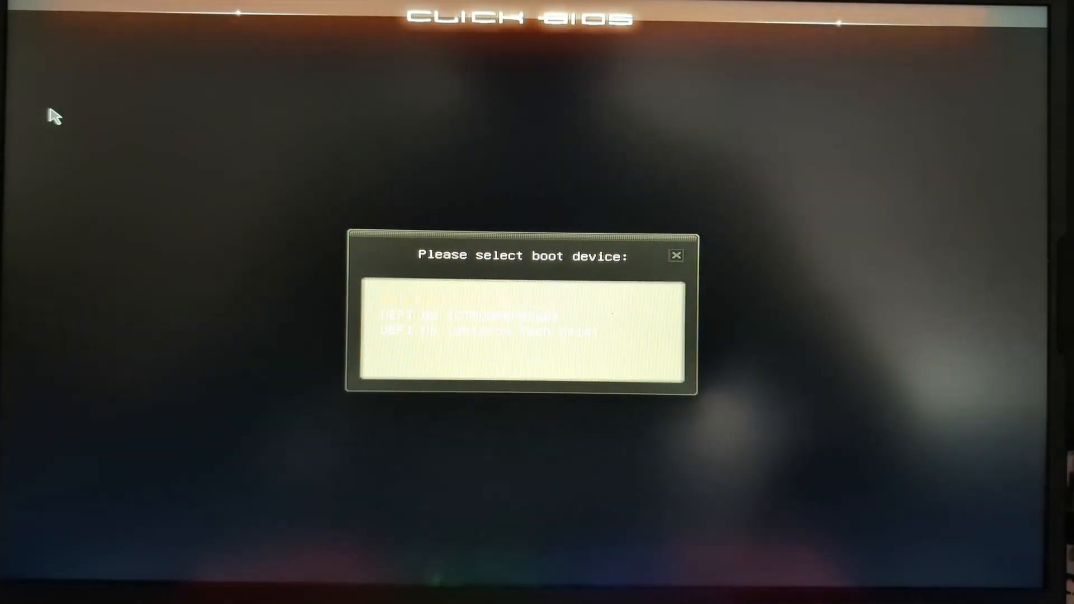
key(Down)
key(Return)
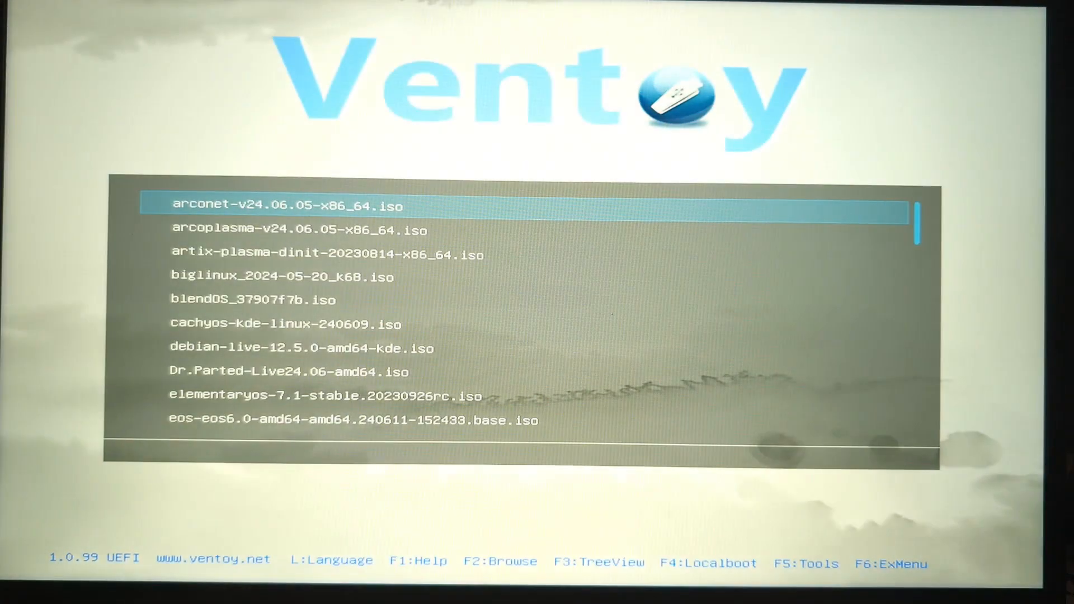
- Boot debian-live-12.5.0-amd64-kde.iso from the Ventoy list in normal mode
key(Down)
key(Down)
key(Down)
key(Down)
key(Down)
key(Down)
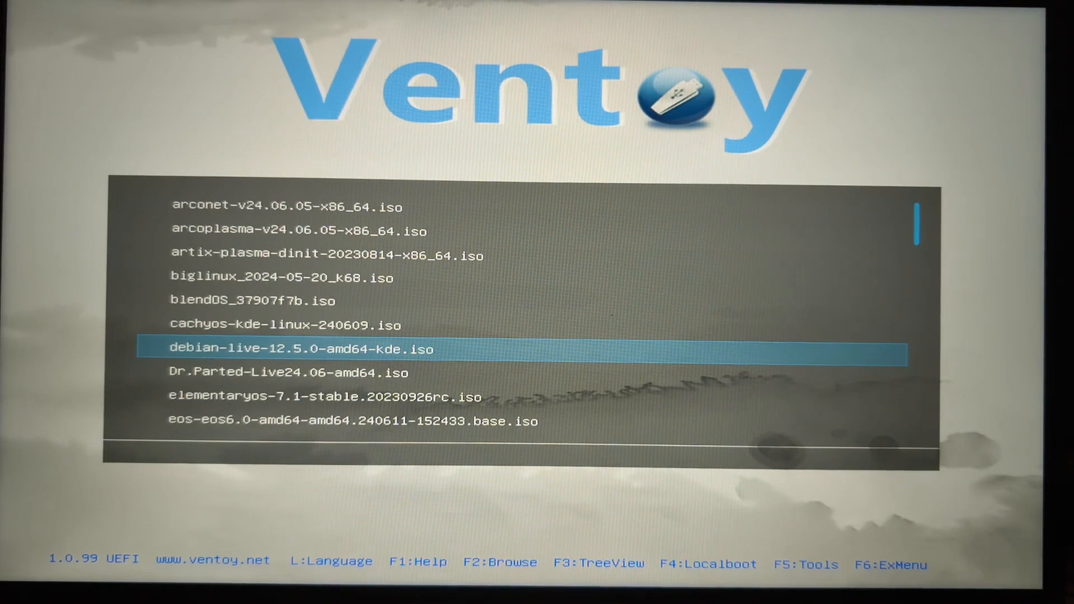
key(Return)
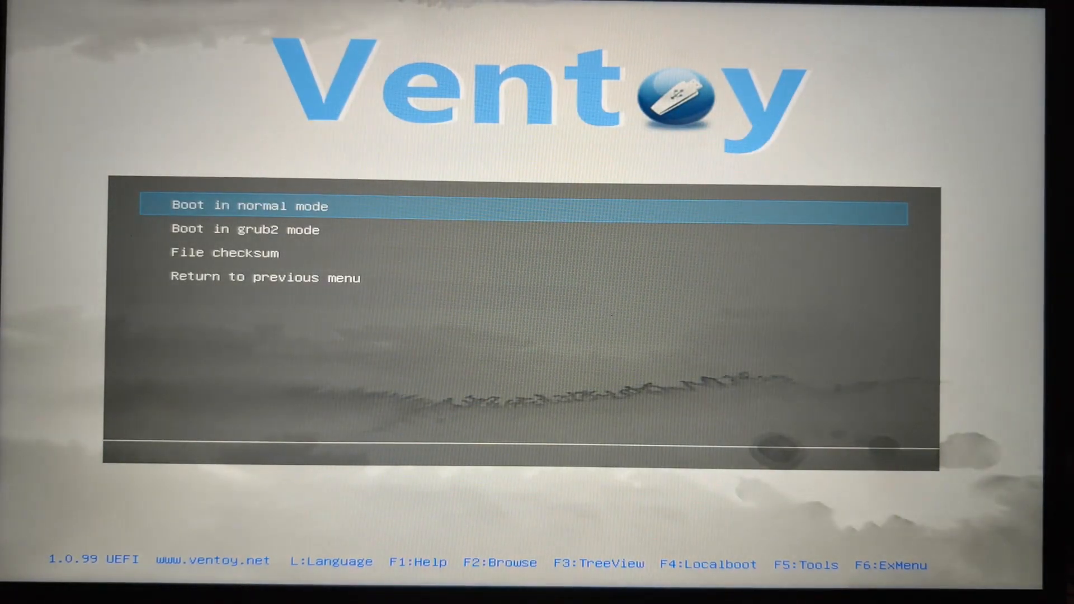
key(Return)
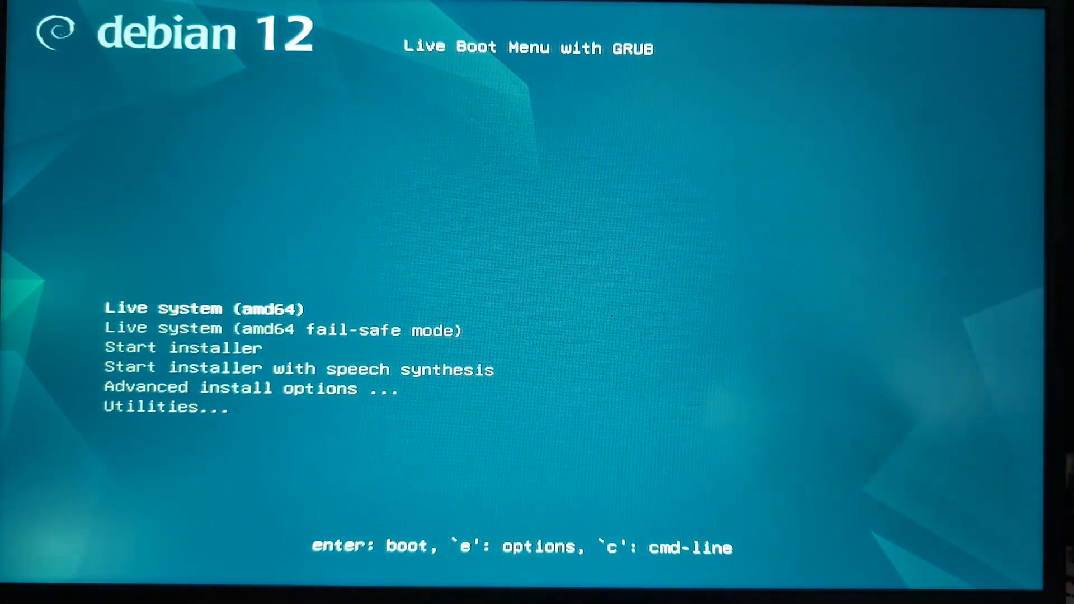
- Start the Live system (amd64) entry from the Debian 12 boot menu
key(Down)
key(Down)
key(Up)
key(Up)
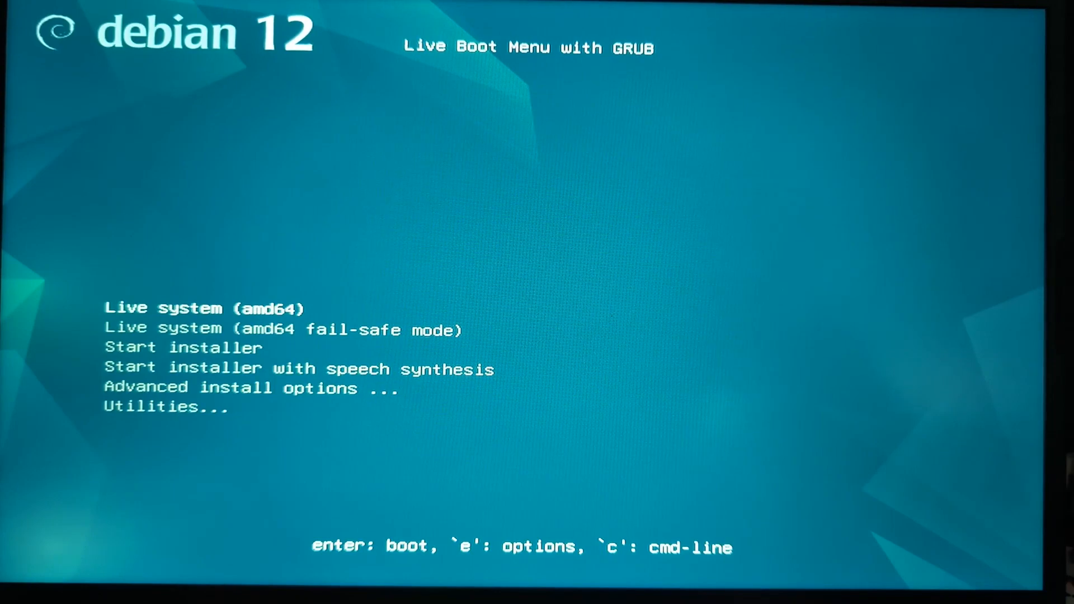
key(Return)
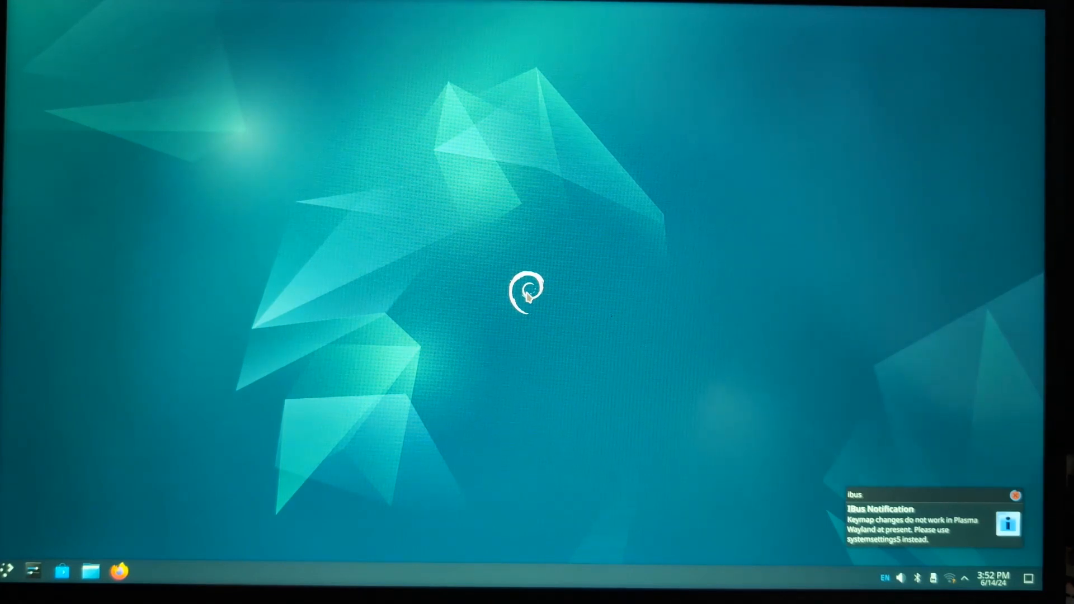
- Dismiss the IBus notification and look at the favorites in the application launcher
click(1016, 497)
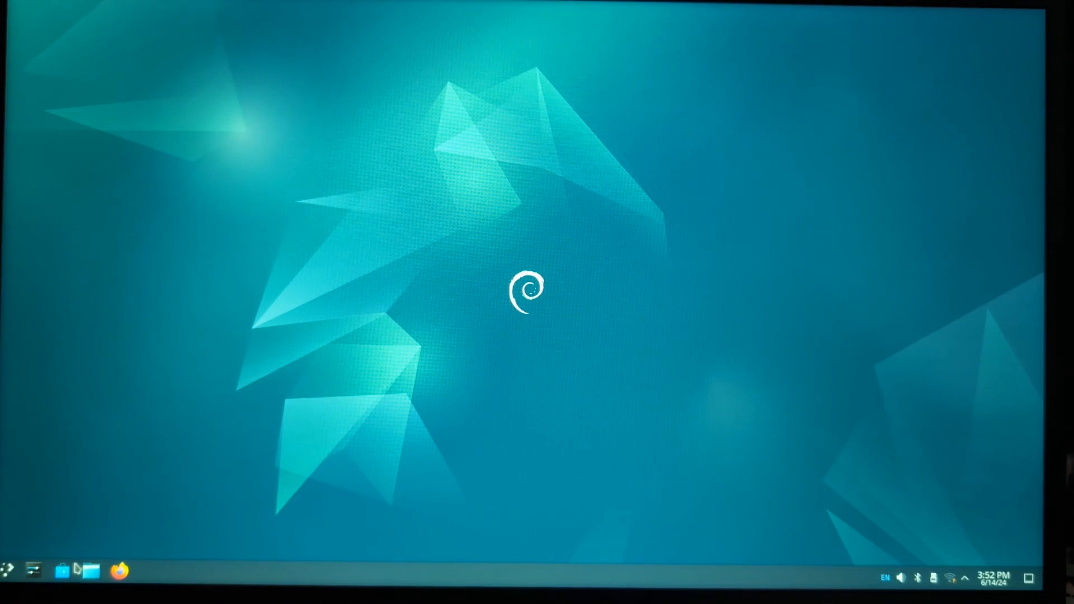
click(10, 567)
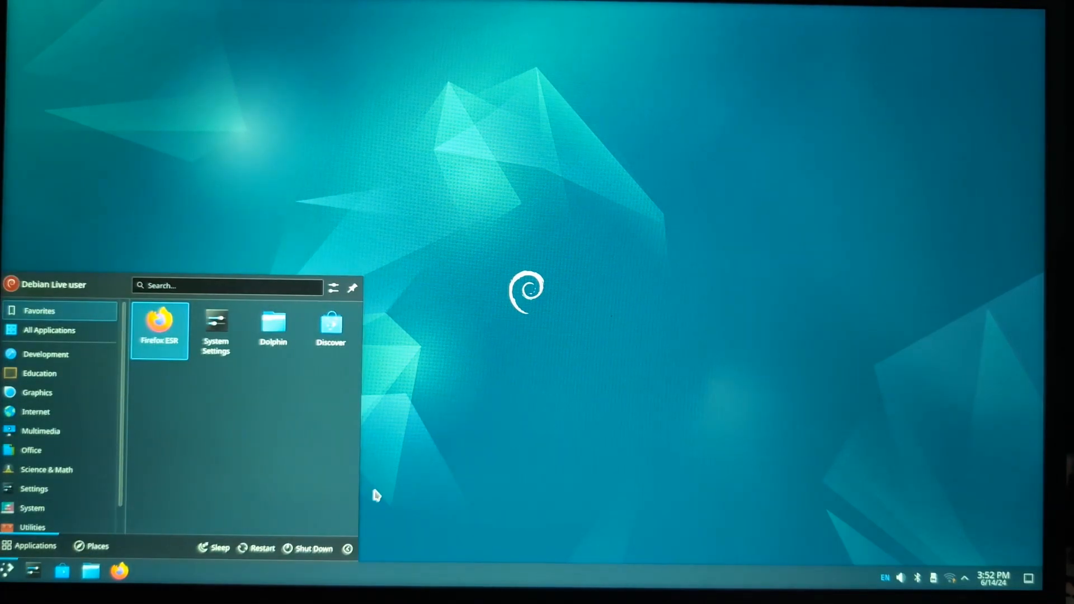
click(481, 475)
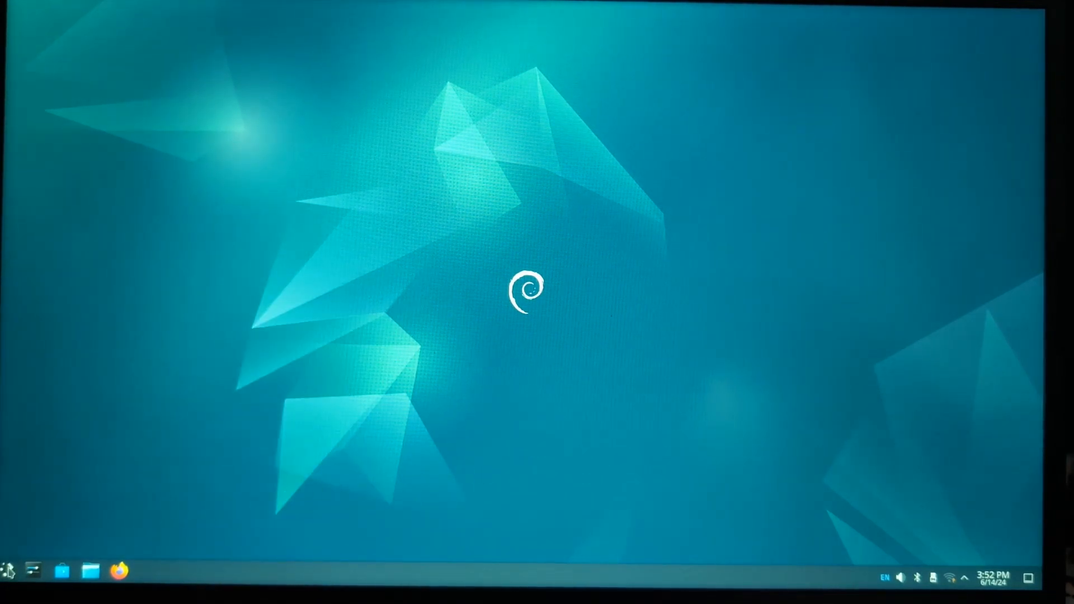
- Launch the Install Debian (Calamares) installer from the System applications, and cancel the installation with confirmation
click(10, 571)
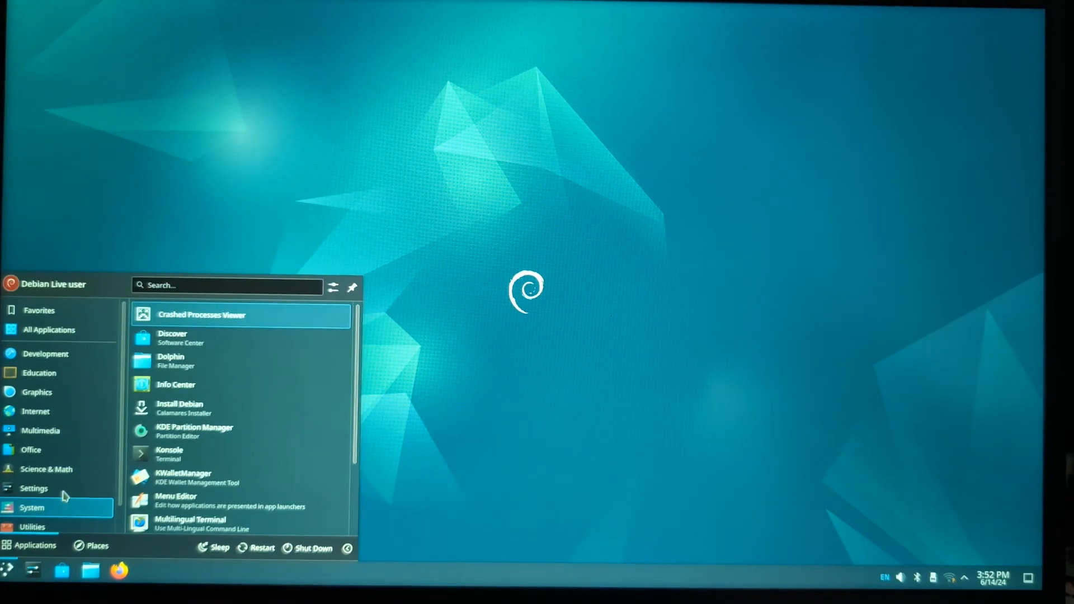
click(209, 413)
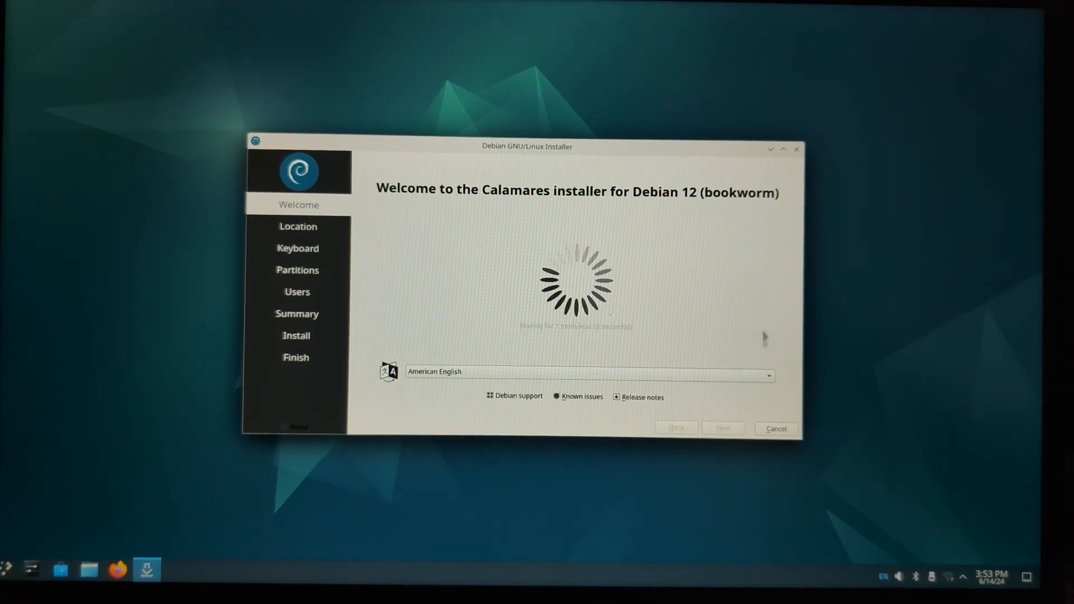
click(771, 425)
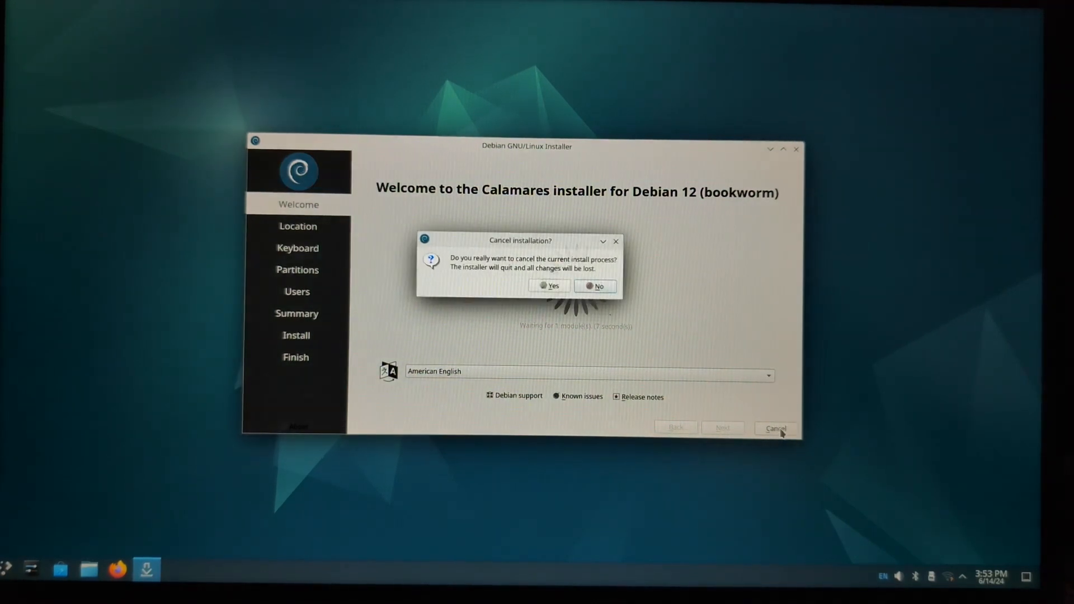
click(558, 291)
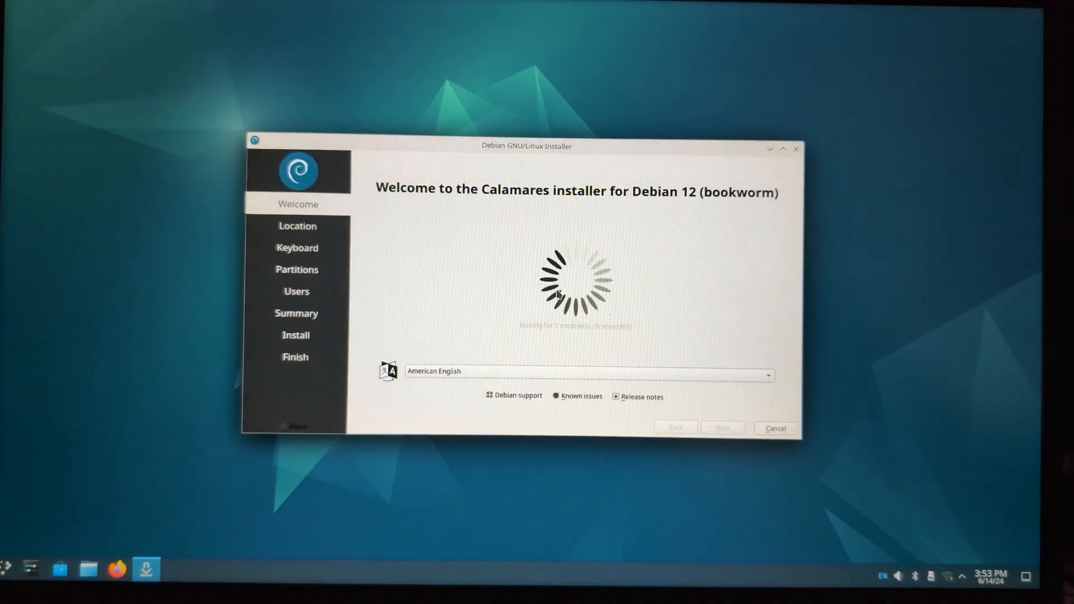